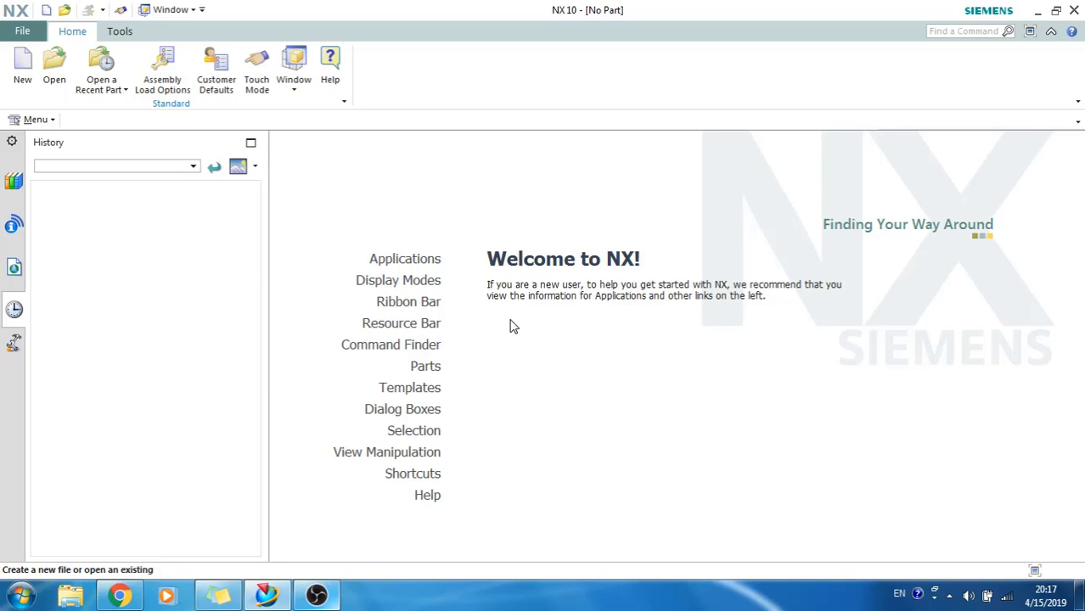
# - Create a new millimetre part named model1.prt from the Model template
pyautogui.click(22, 68)
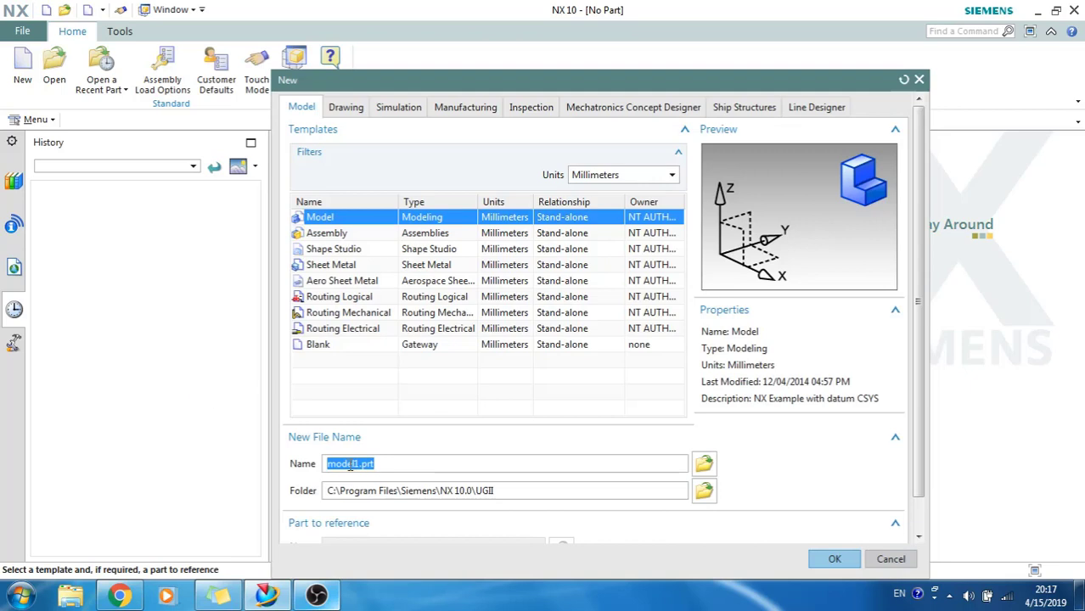
pyautogui.click(830, 559)
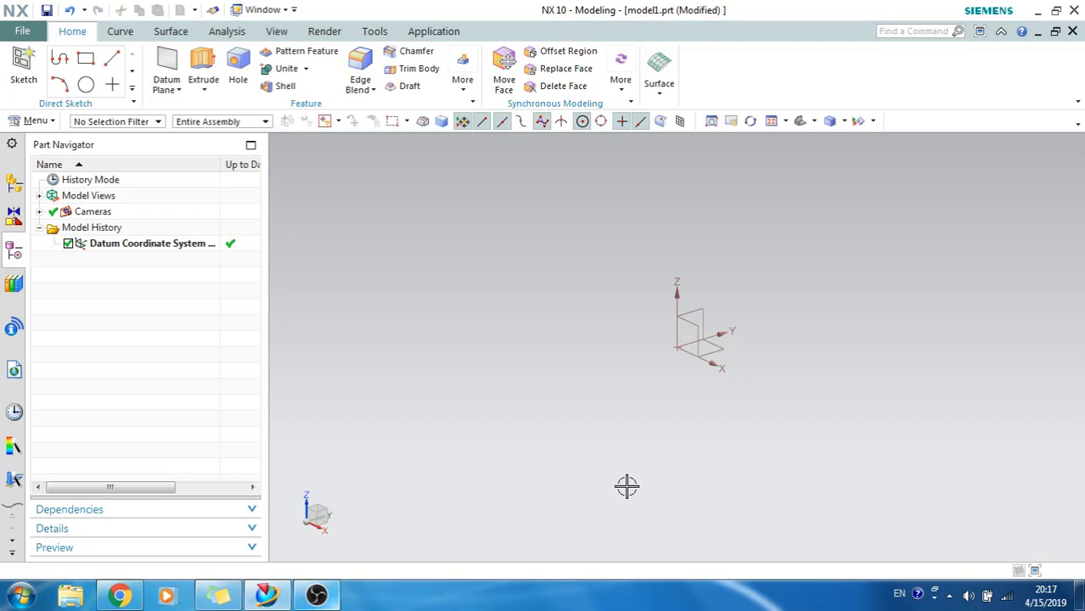
# - Start a new sketch on the coordinate system's datum plane
pyautogui.click(23, 66)
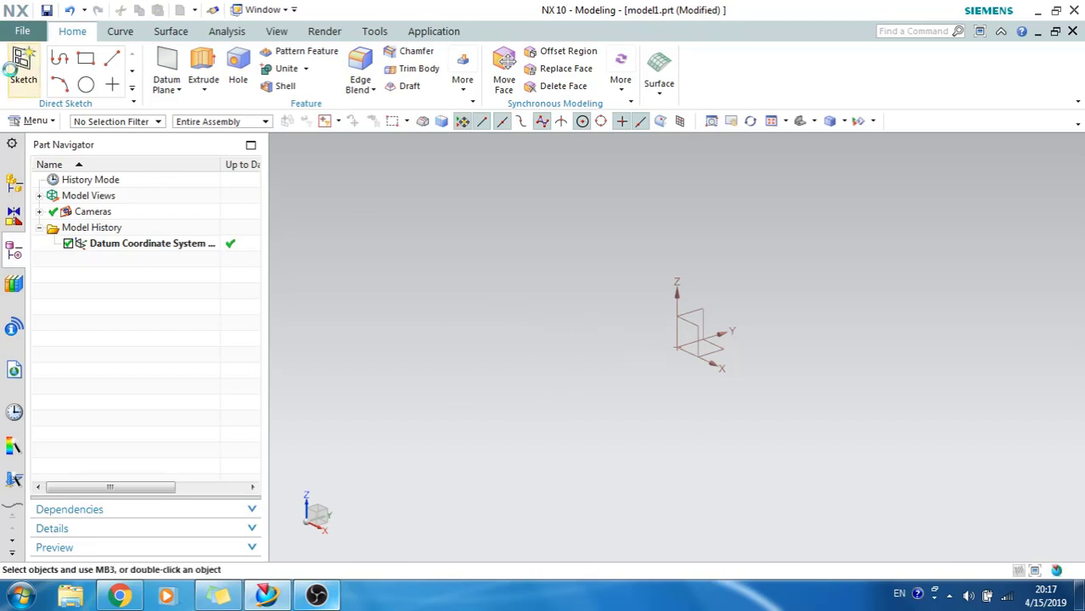
pyautogui.moveTo(751, 14); pyautogui.dragTo(326, 43)
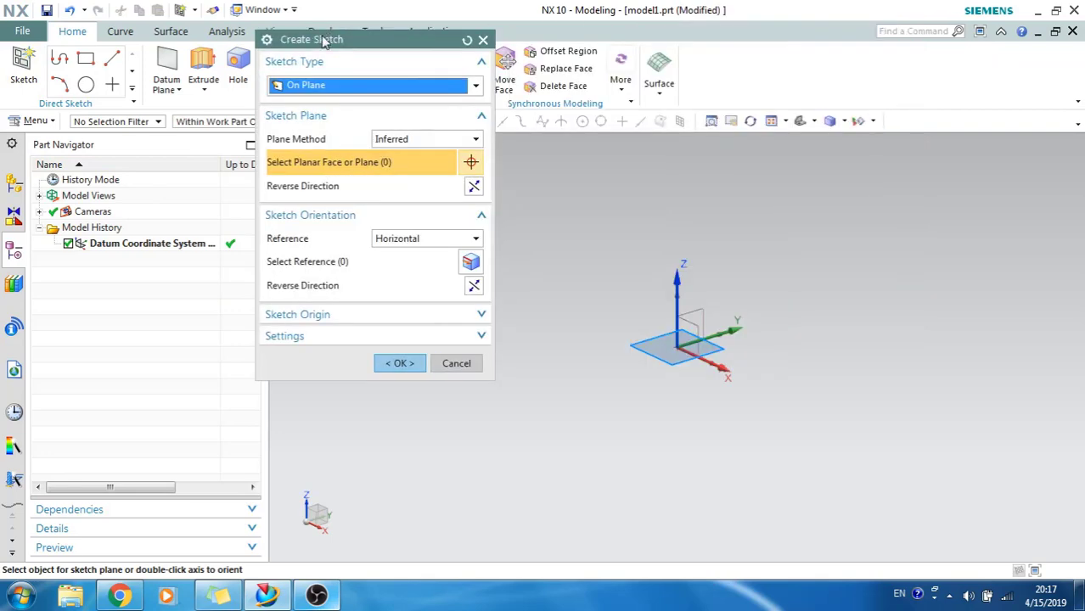
pyautogui.click(696, 308)
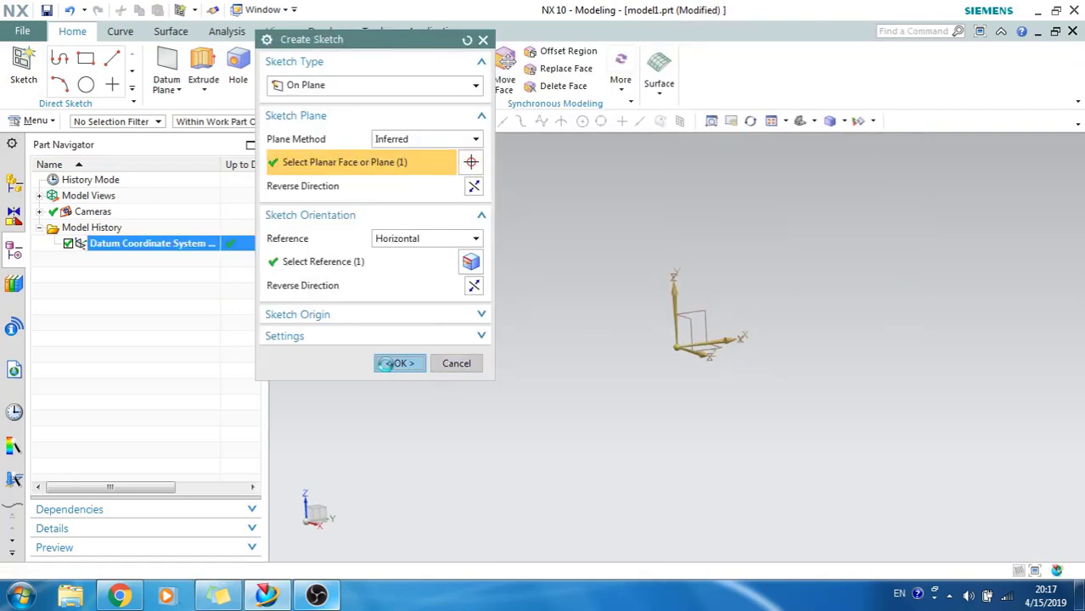
pyautogui.click(397, 363)
# - Draw a 36 × 39 rectangle and finish the sketch
pyautogui.click(120, 58)
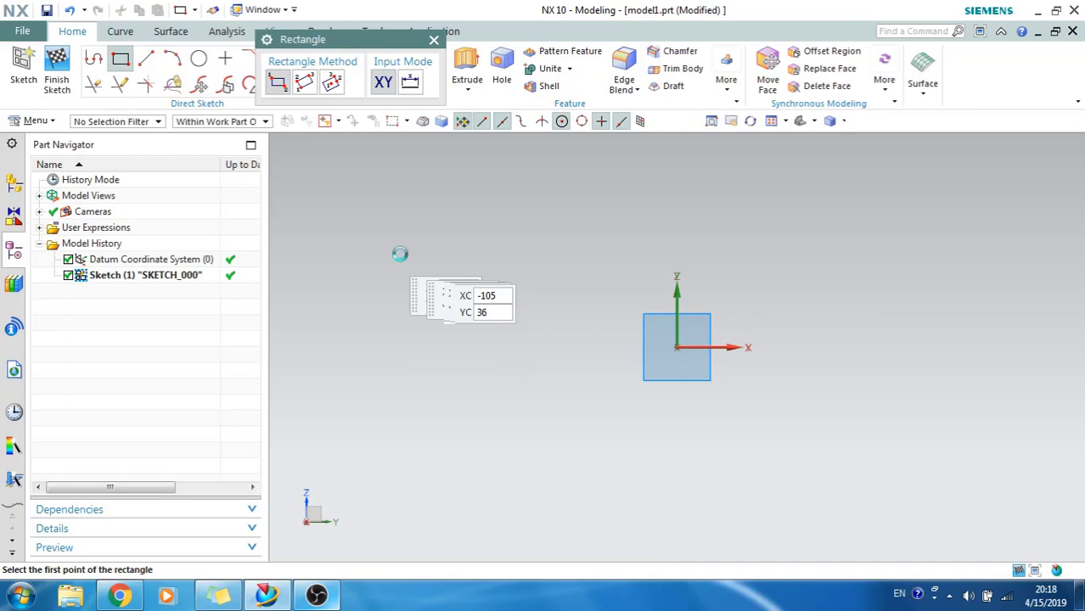
pyautogui.click(430, 249)
pyautogui.click(520, 345)
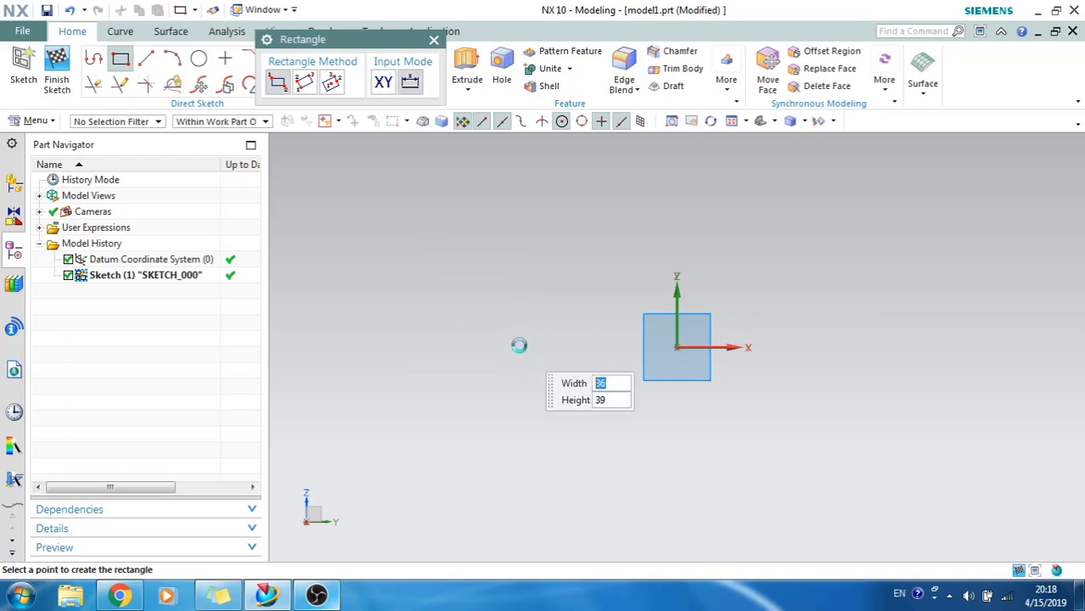
pyautogui.click(57, 72)
# - Extrude the rectangle sketch to an end distance of 20 mm
pyautogui.click(202, 68)
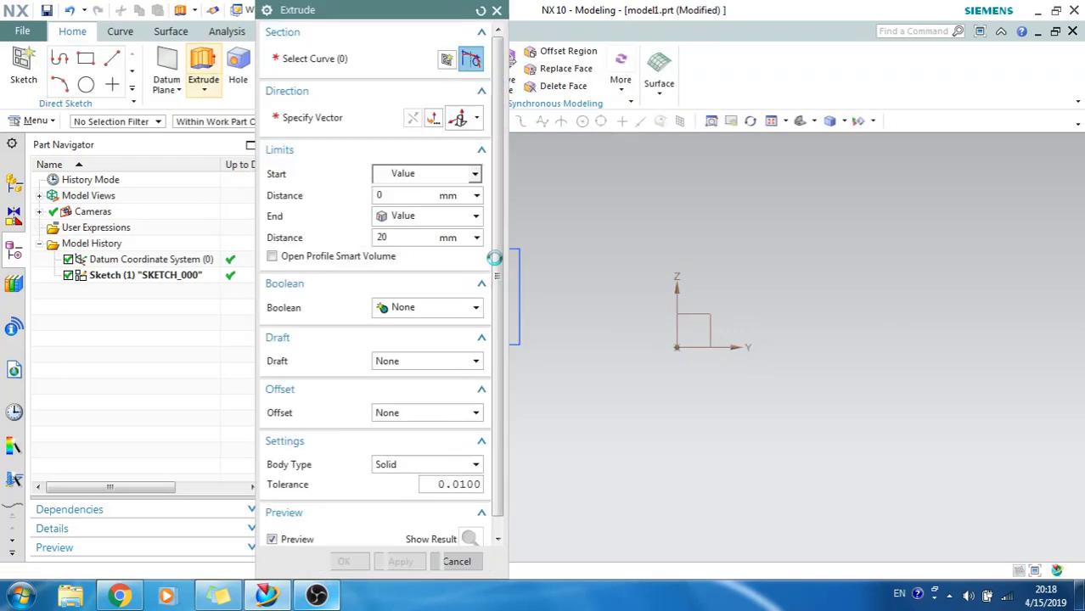
pyautogui.click(527, 275)
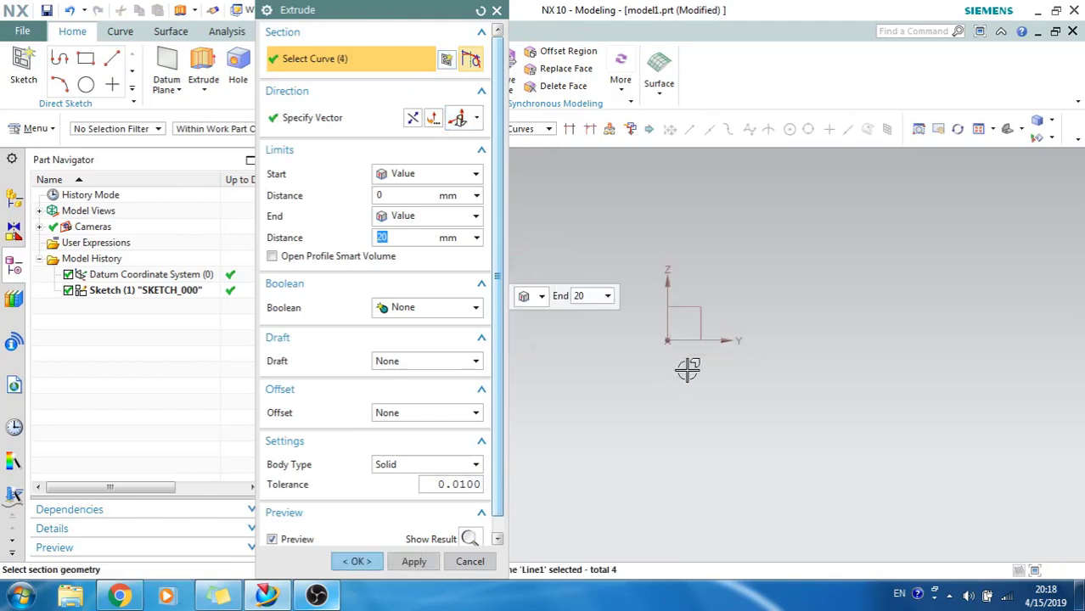
pyautogui.moveTo(688, 370); pyautogui.dragTo(650, 412, button='middle')
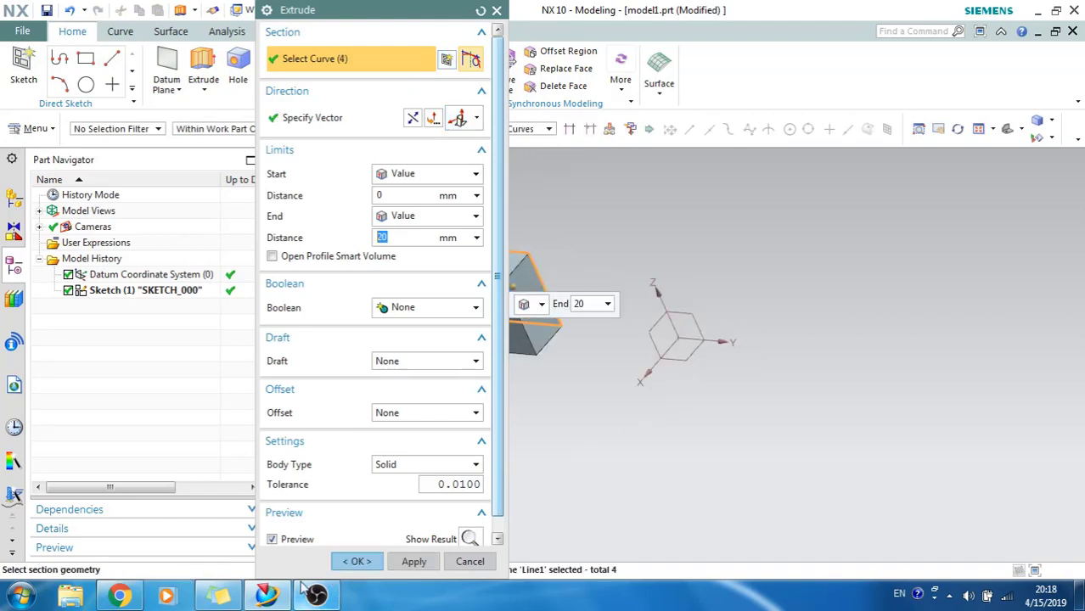
pyautogui.click(356, 562)
# - Orbit around the new block to inspect its underside and top face
pyautogui.moveTo(610, 318); pyautogui.dragTo(589, 303, button='middle')
pyautogui.moveTo(523, 346); pyautogui.dragTo(506, 315, button='middle')
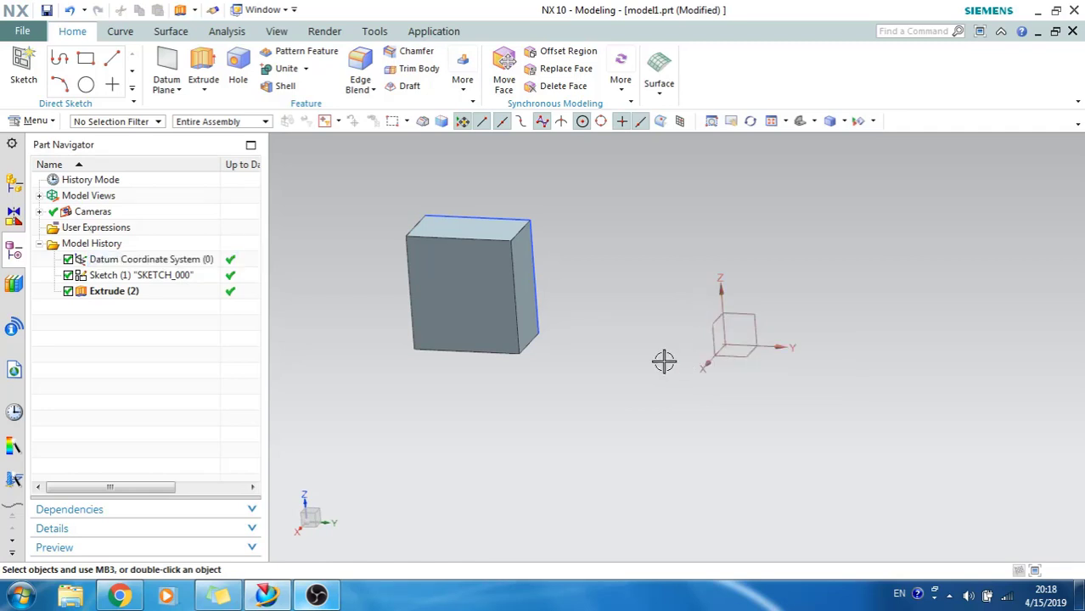
pyautogui.moveTo(565, 335)
pyautogui.mouseDown(button='middle')
pyautogui.moveTo(552, 320)
pyautogui.moveTo(567, 286)
pyautogui.moveTo(574, 324)
pyautogui.mouseUp(button='middle')
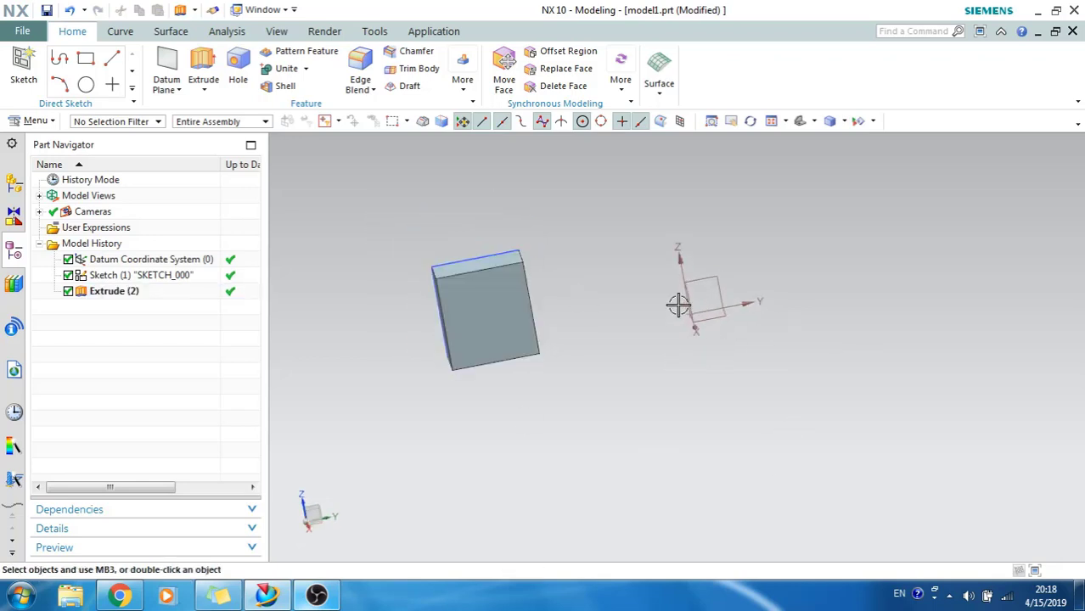
pyautogui.moveTo(678, 305); pyautogui.dragTo(690, 314, button='middle')
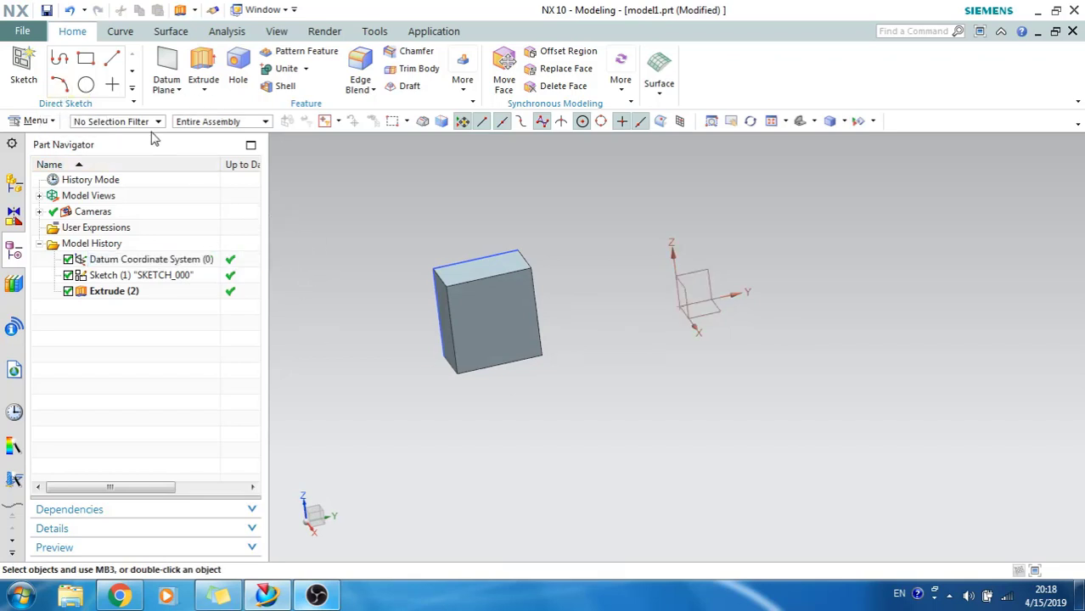
# - Launch Mirror Feature from Insert > Associative Copy
pyautogui.click(39, 122)
pyautogui.moveTo(61, 209)
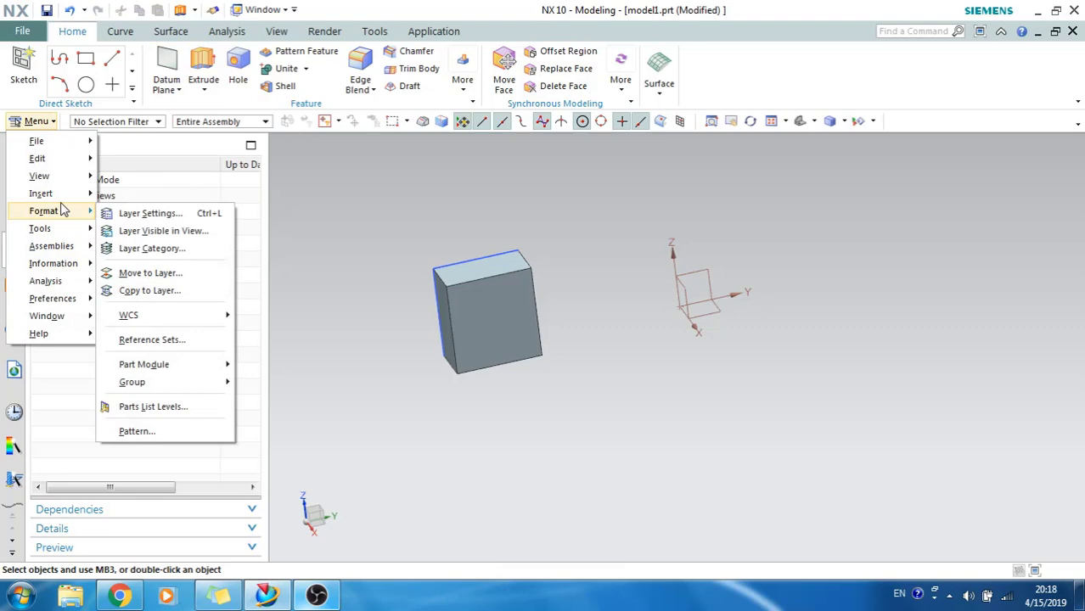
pyautogui.moveTo(178, 214)
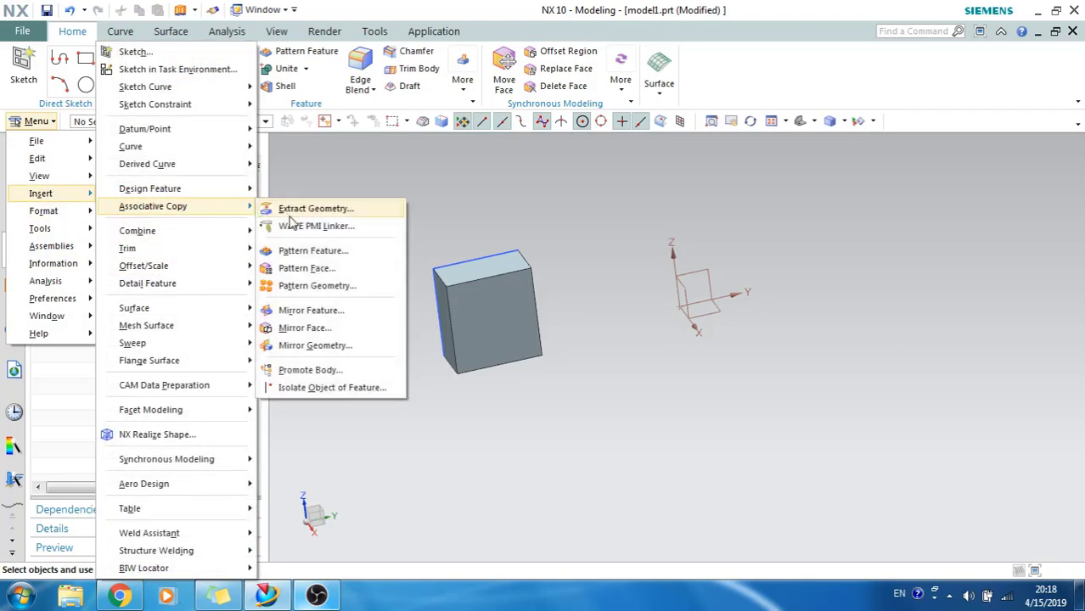
pyautogui.click(312, 313)
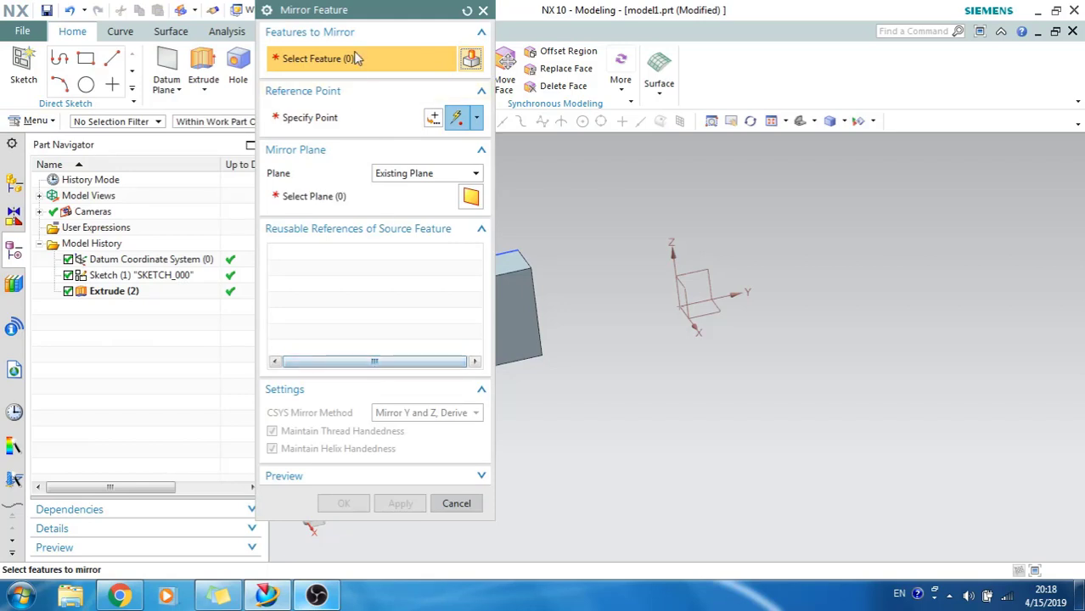
pyautogui.moveTo(365, 22); pyautogui.dragTo(205, 60)
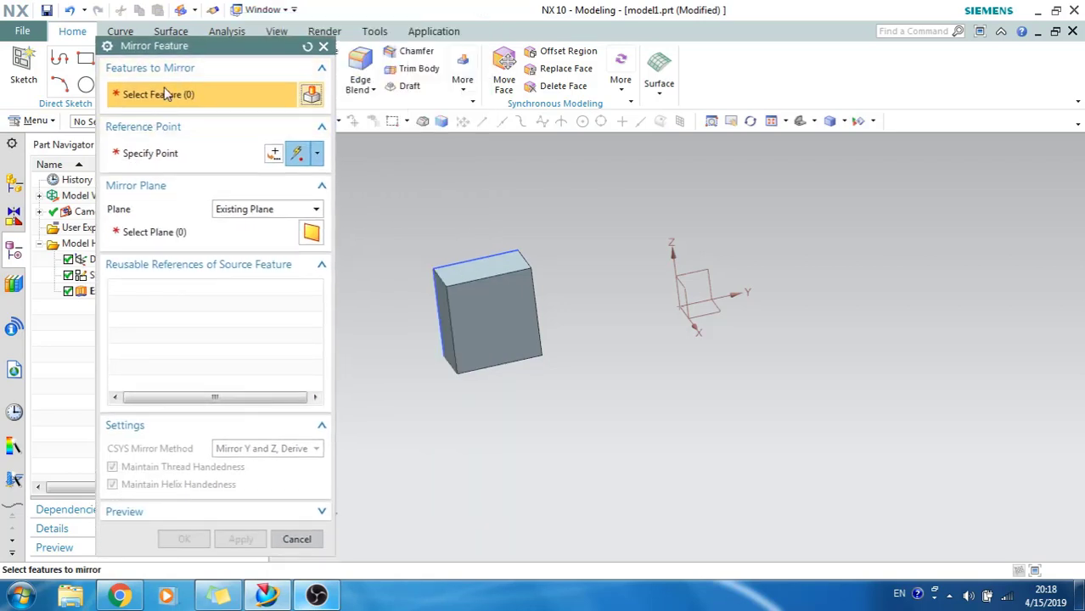
# - Mirror Extrude (2) across the datum plane
pyautogui.click(480, 320)
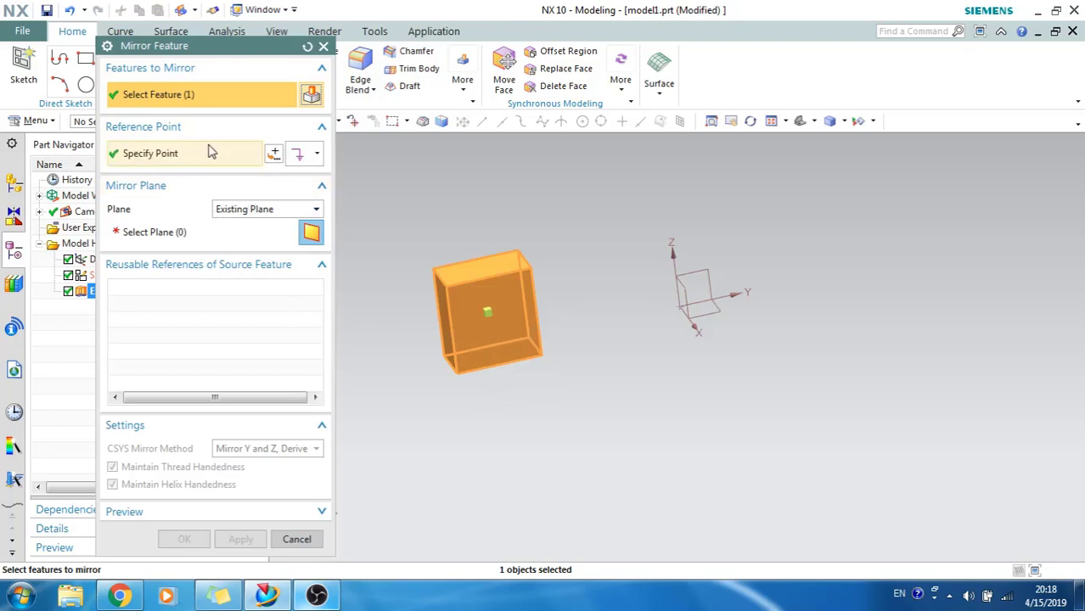
pyautogui.click(175, 235)
pyautogui.moveTo(668, 357); pyautogui.dragTo(673, 307, button='middle')
pyautogui.click(667, 286)
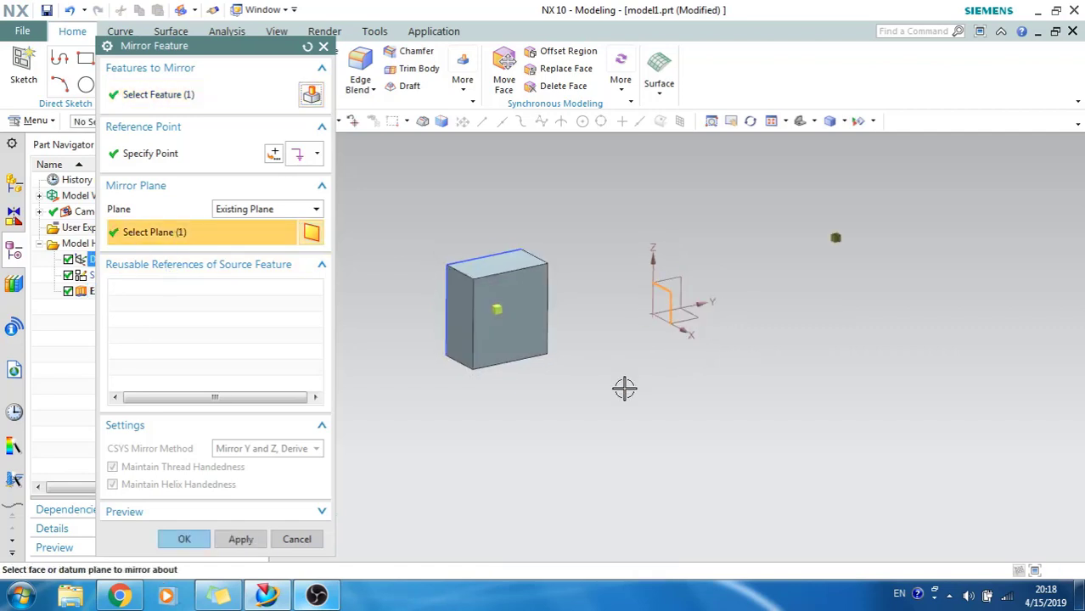
pyautogui.scroll(3, 666, 291)
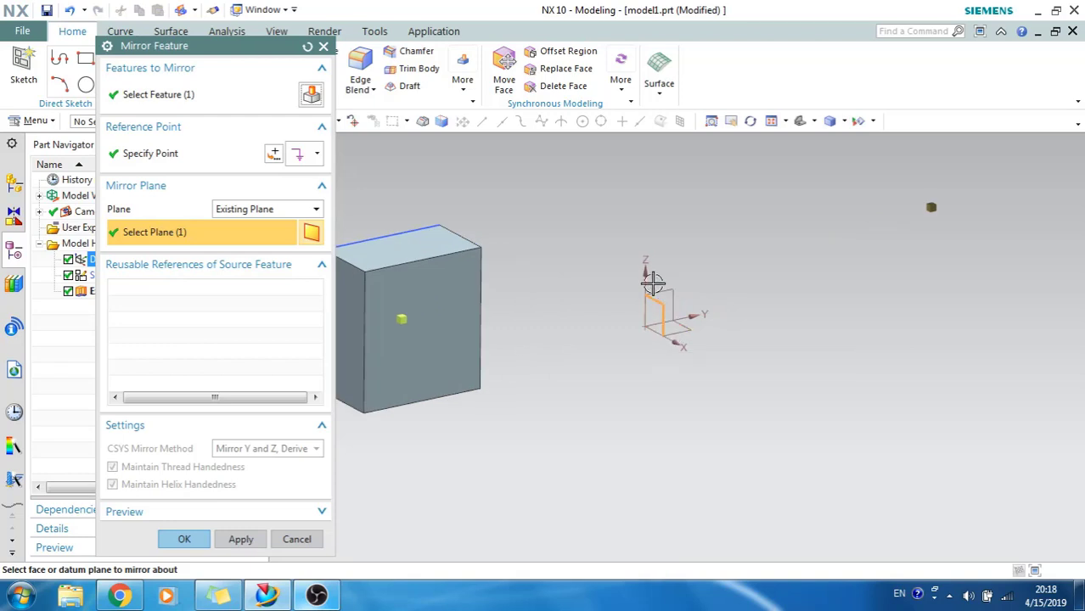
pyautogui.scroll(-3, 650, 275)
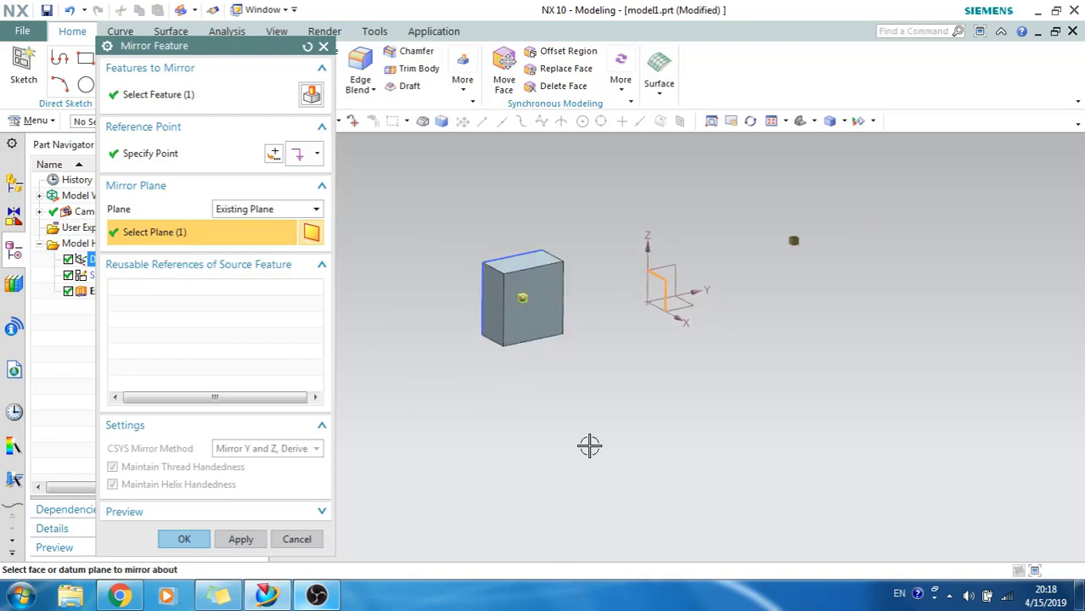
pyautogui.click(191, 539)
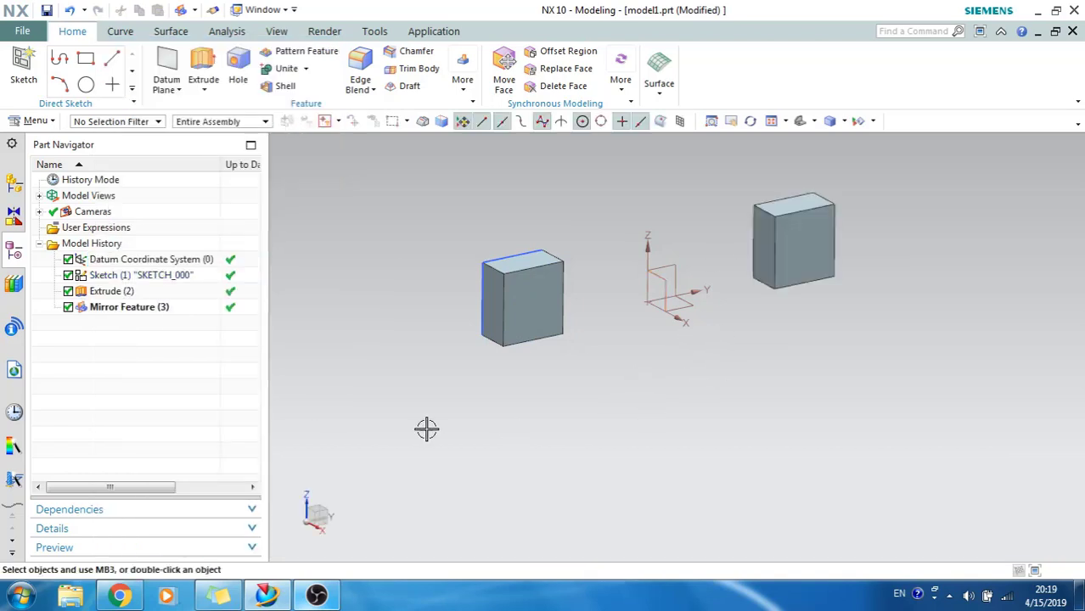
# - Edit Mirror Feature (3) to use the block's top corner as its reference point
pyautogui.click(163, 306)
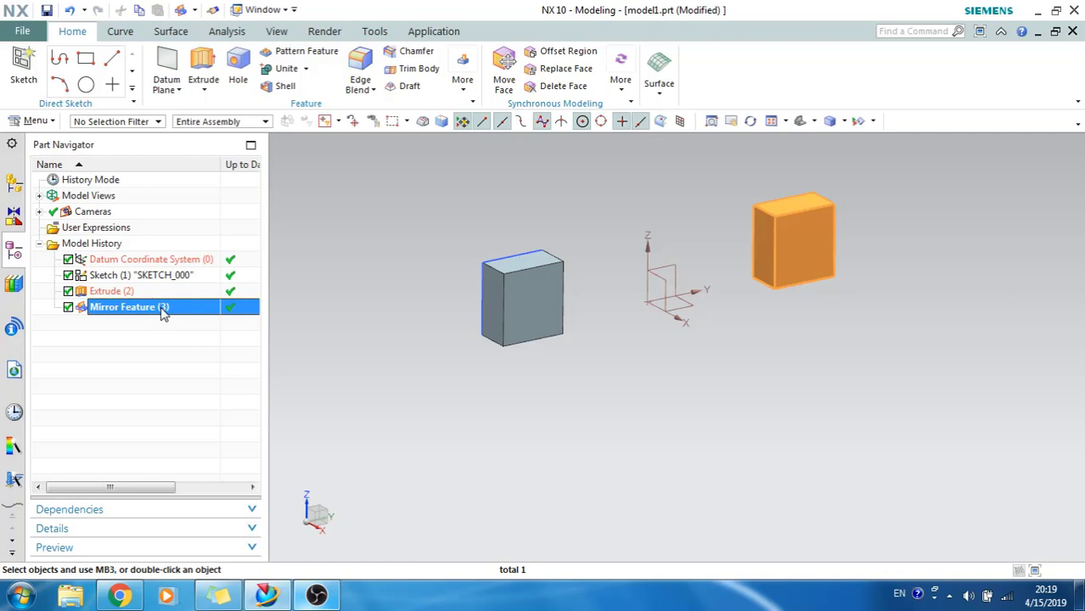
pyautogui.doubleClick(163, 307)
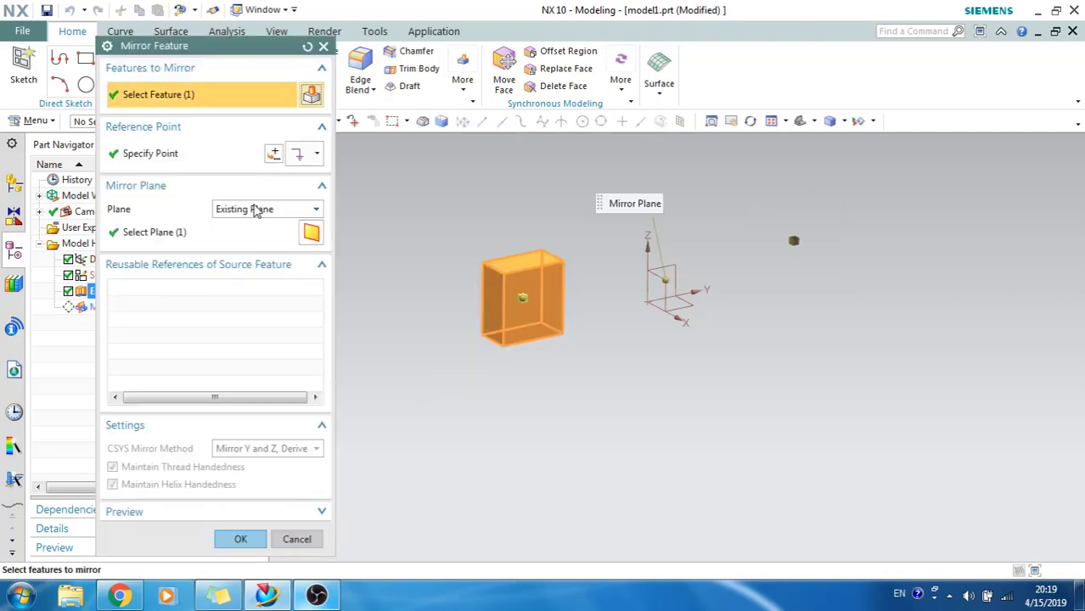
pyautogui.click(244, 163)
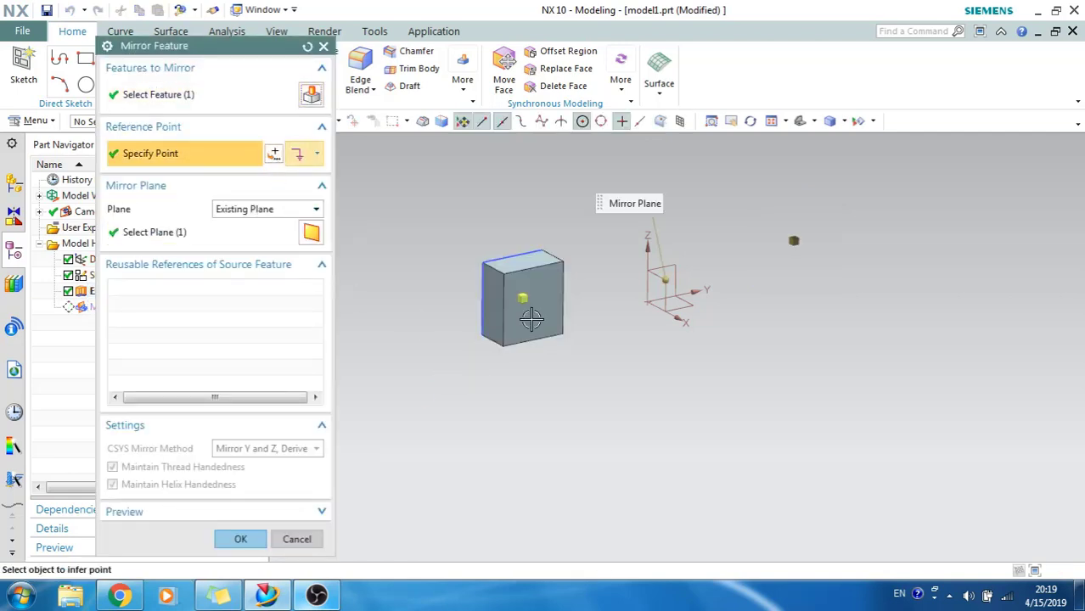
pyautogui.click(566, 262)
pyautogui.scroll(1, 561, 279)
pyautogui.scroll(-2, 562, 268)
pyautogui.scroll(3, 562, 281)
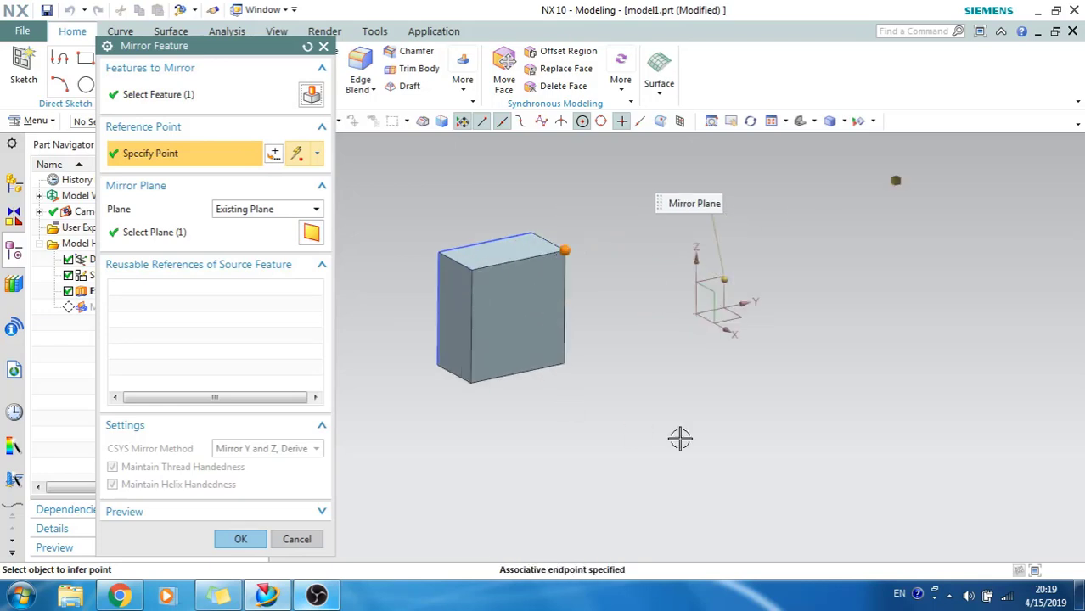
pyautogui.scroll(1, 817, 258)
pyautogui.scroll(-4, 816, 257)
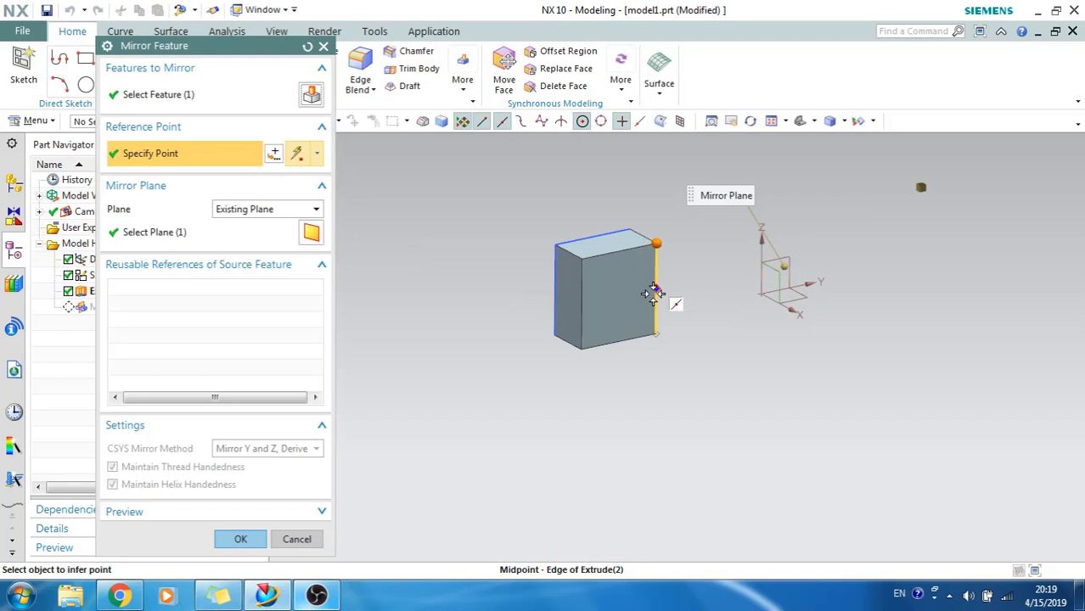
pyautogui.scroll(3, 653, 294)
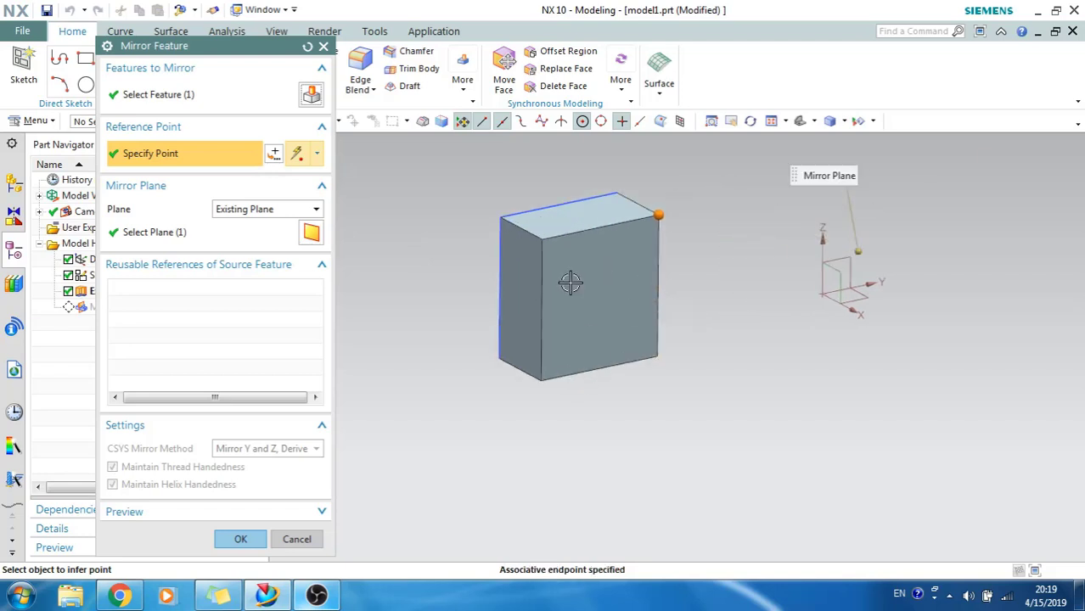
pyautogui.scroll(-3, 579, 312)
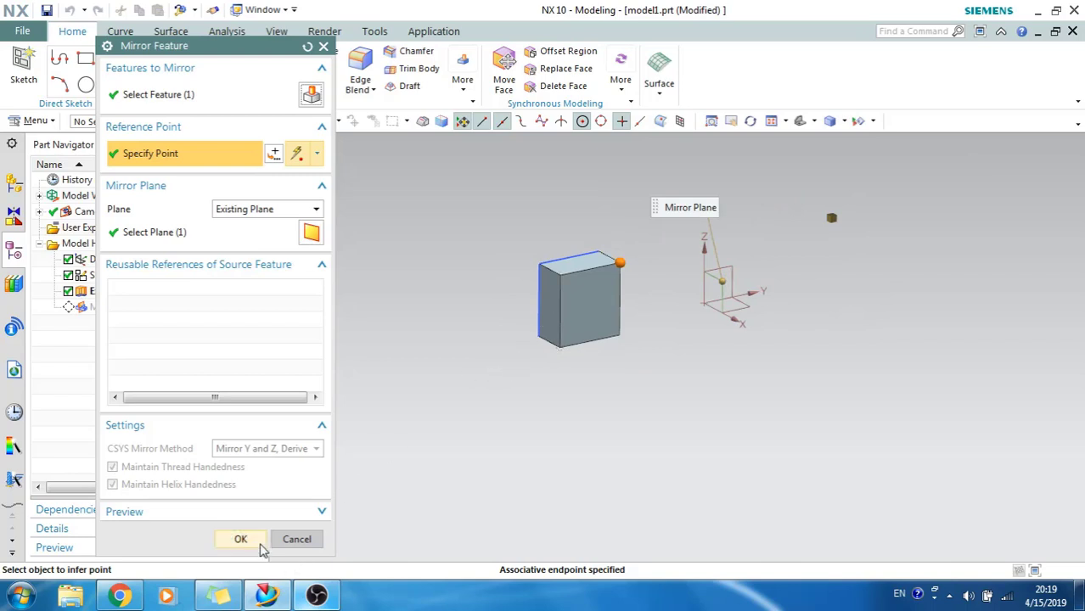
pyautogui.click(259, 542)
# - Orbit and zoom until both blocks are fully in view
pyautogui.moveTo(561, 347); pyautogui.dragTo(520, 318, button='middle')
pyautogui.scroll(3, 543, 441)
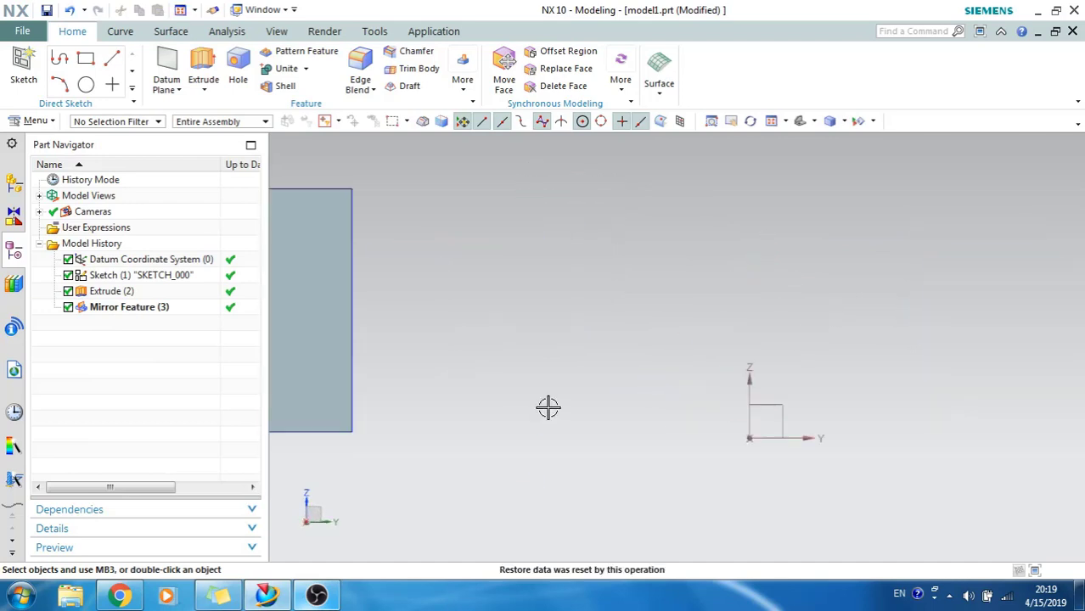
pyautogui.scroll(-3, 548, 408)
pyautogui.moveTo(559, 454); pyautogui.dragTo(630, 381, button='middle')
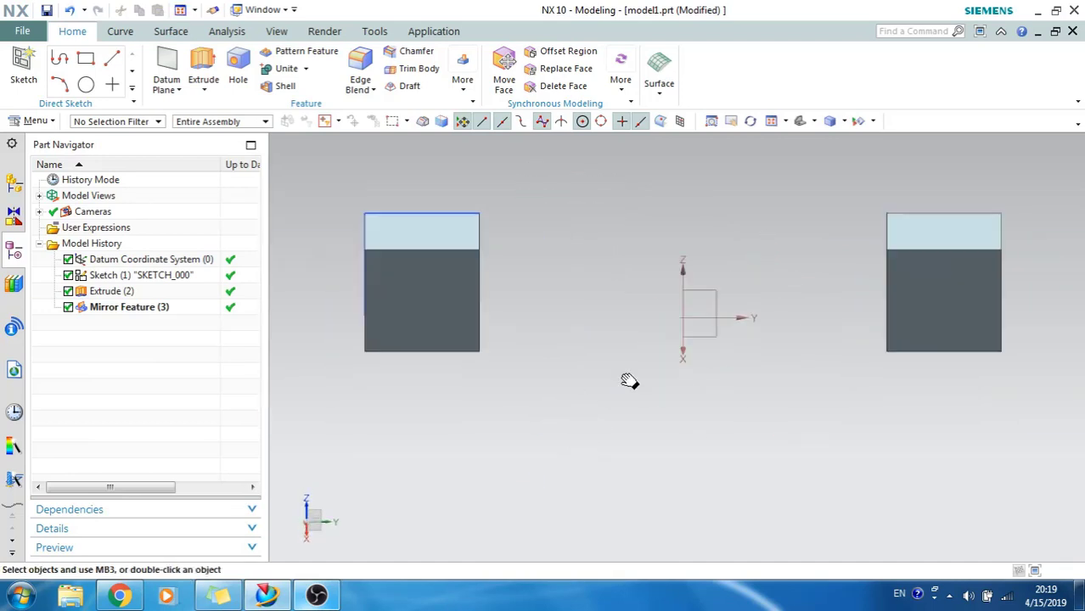
pyautogui.scroll(3, 617, 369)
pyautogui.scroll(-3, 617, 368)
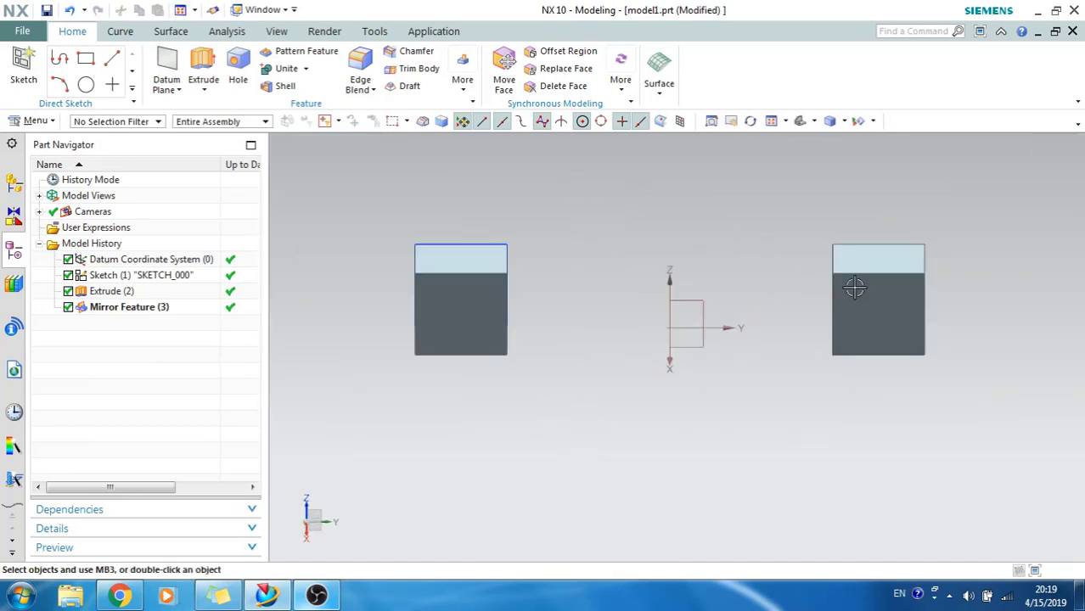
# - Delete Mirror Feature (3) and bring up Pattern Feature under Insert > Associative Copy
pyautogui.rightClick(215, 309)
pyautogui.click(343, 334)
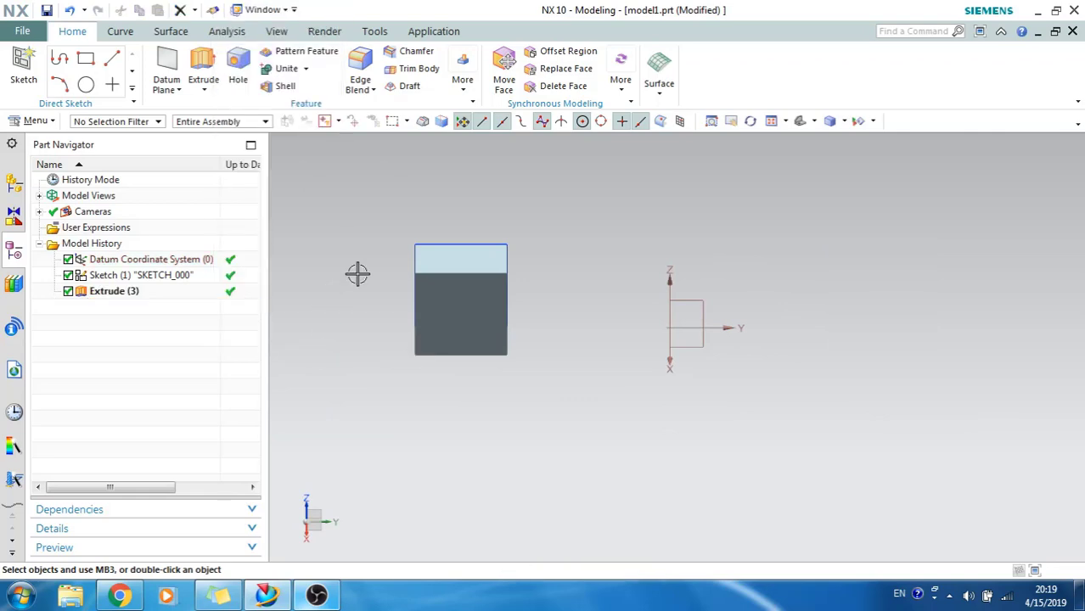
pyautogui.click(34, 122)
pyautogui.moveTo(49, 202)
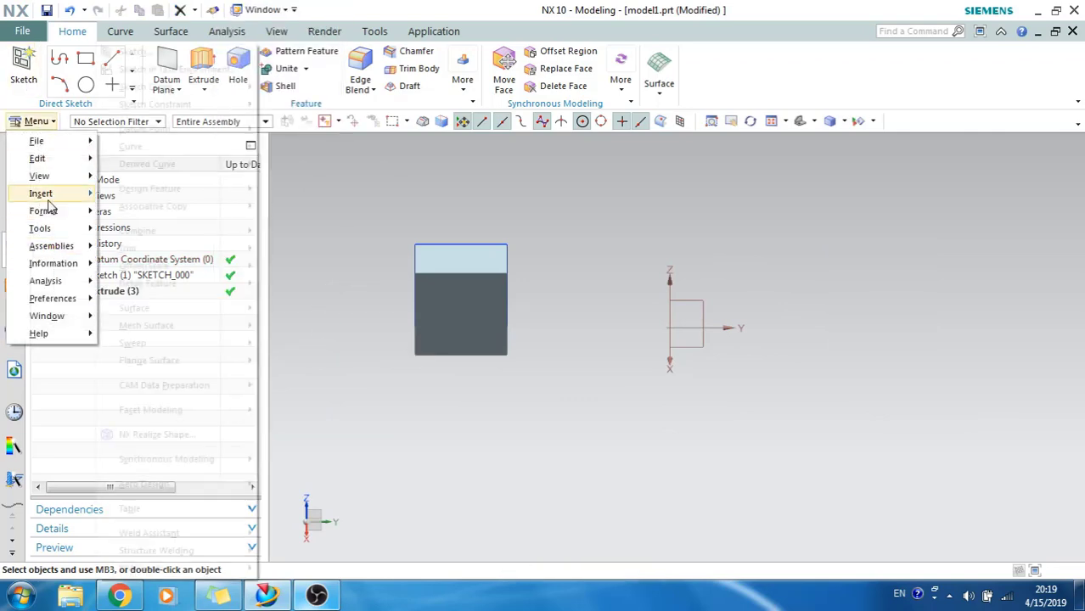
pyautogui.moveTo(163, 207)
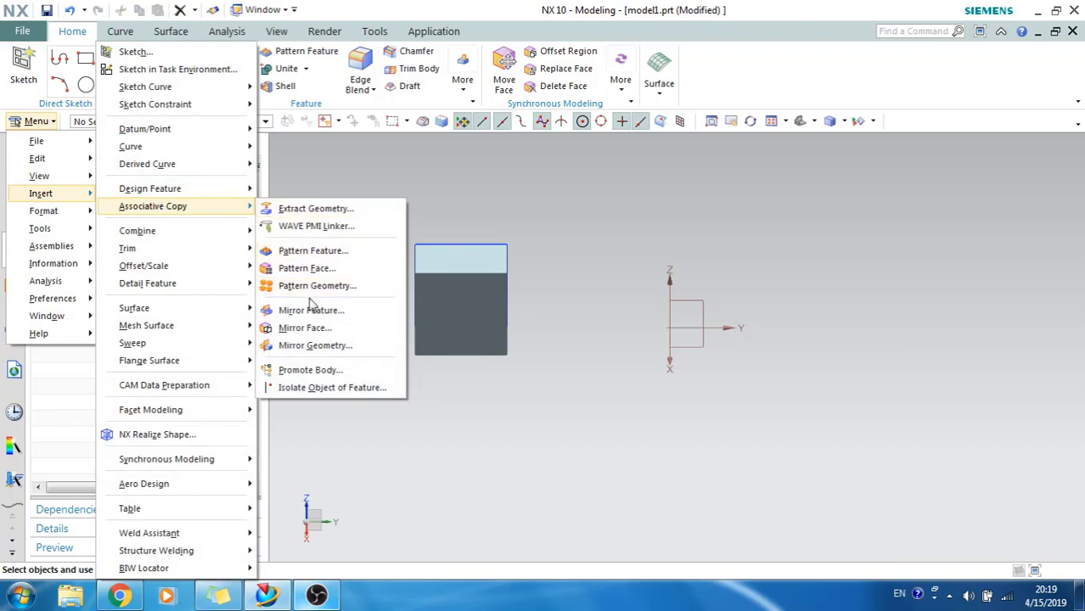
pyautogui.click(293, 251)
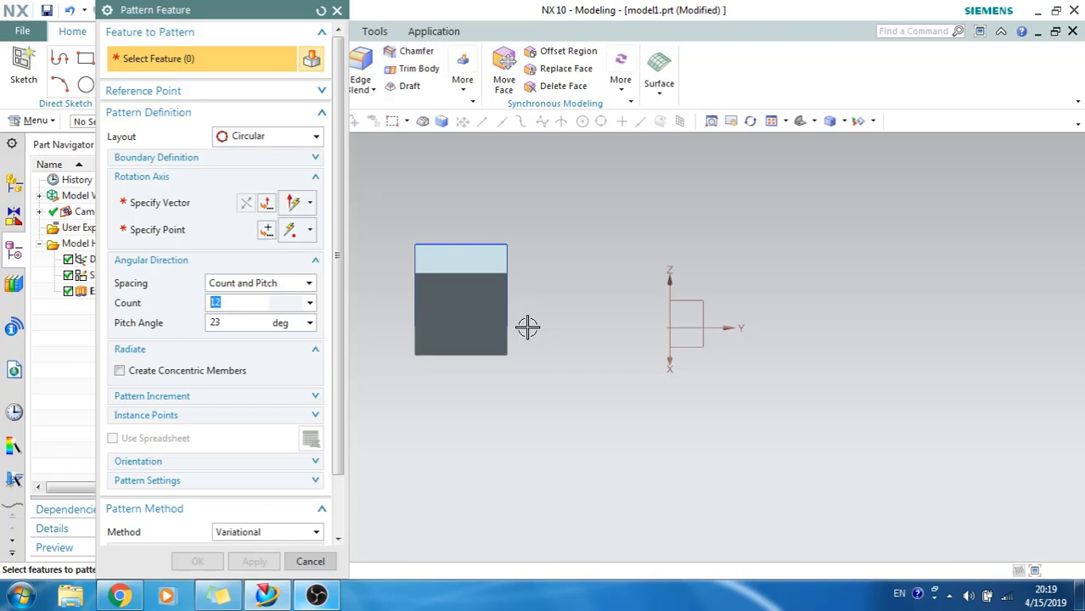
# - Select the block's extrude as the feature to pattern and set the layout to Linear
pyautogui.click(311, 137)
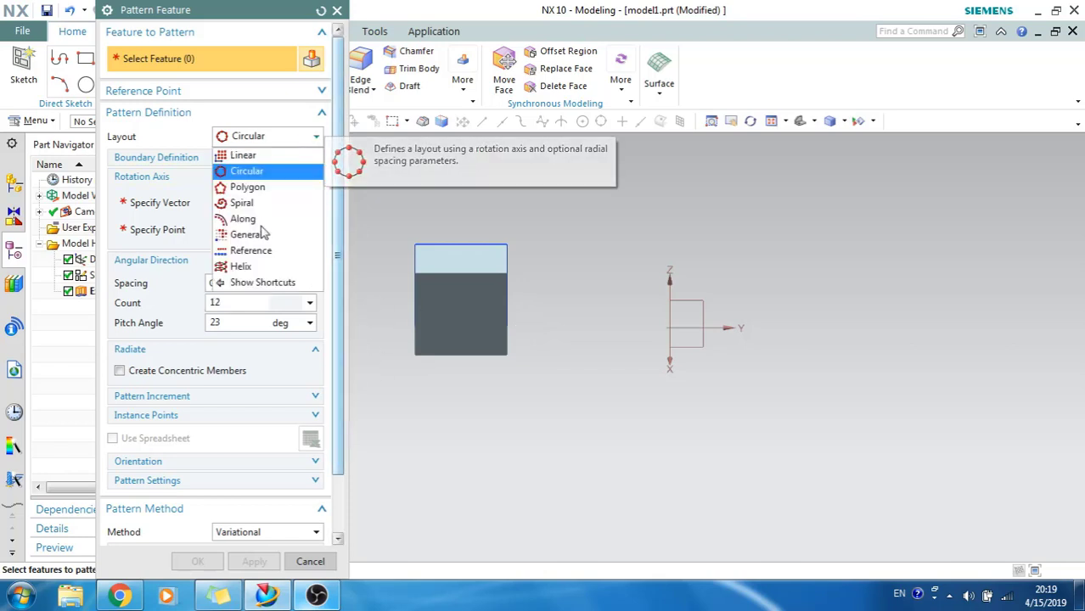
pyautogui.press('Escape')
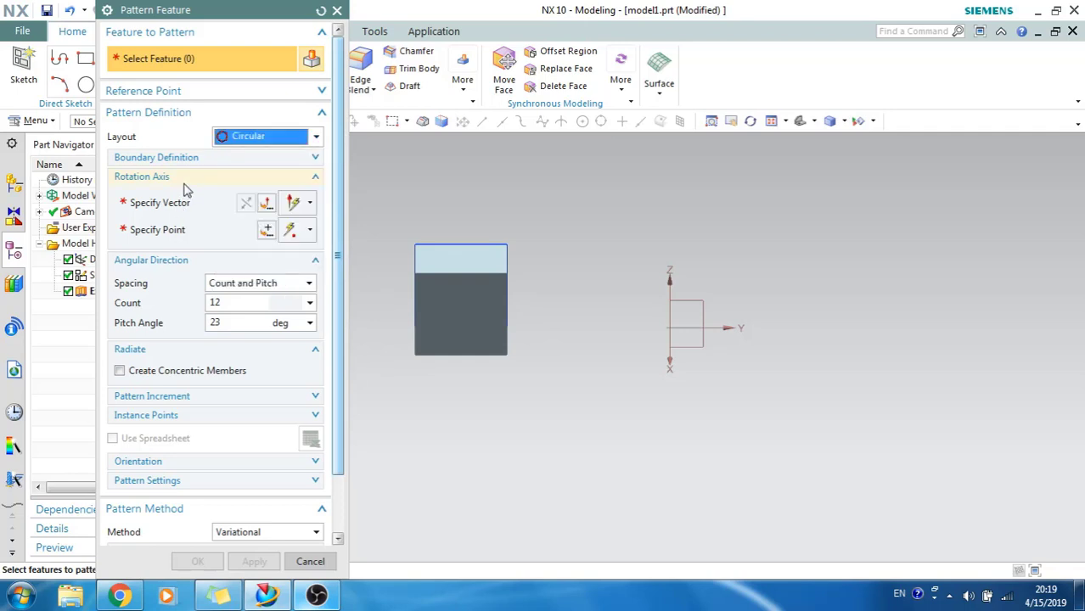
pyautogui.click(261, 138)
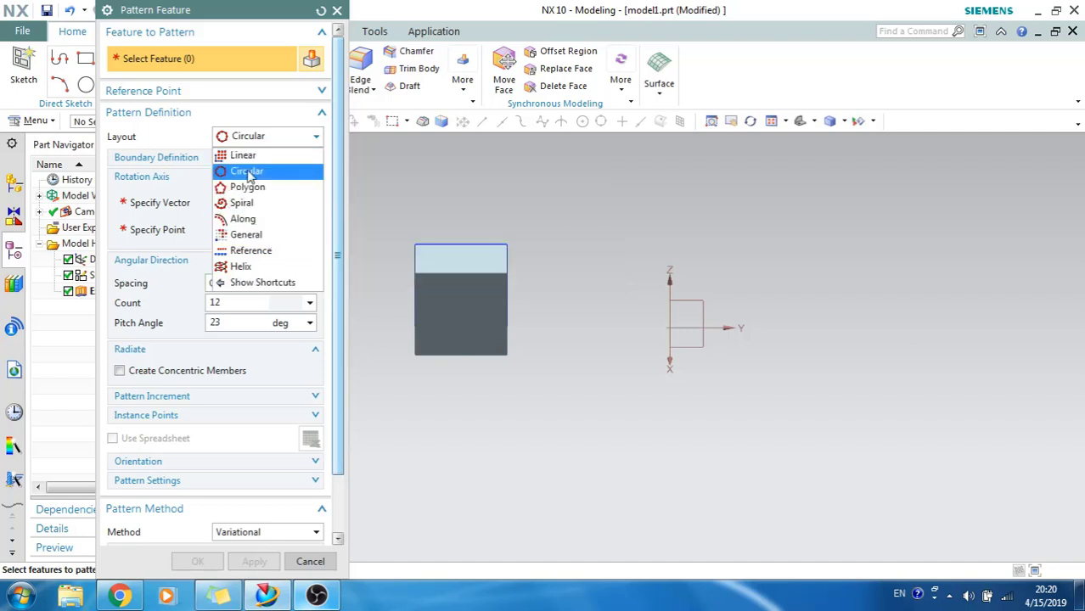
pyautogui.click(196, 185)
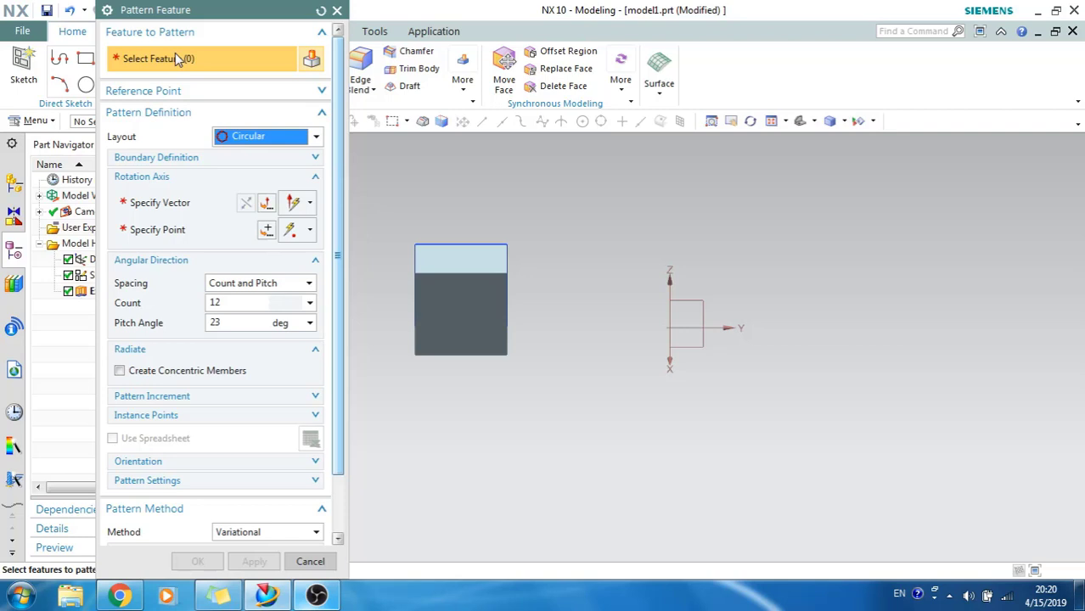
pyautogui.click(431, 303)
pyautogui.click(215, 136)
pyautogui.click(235, 153)
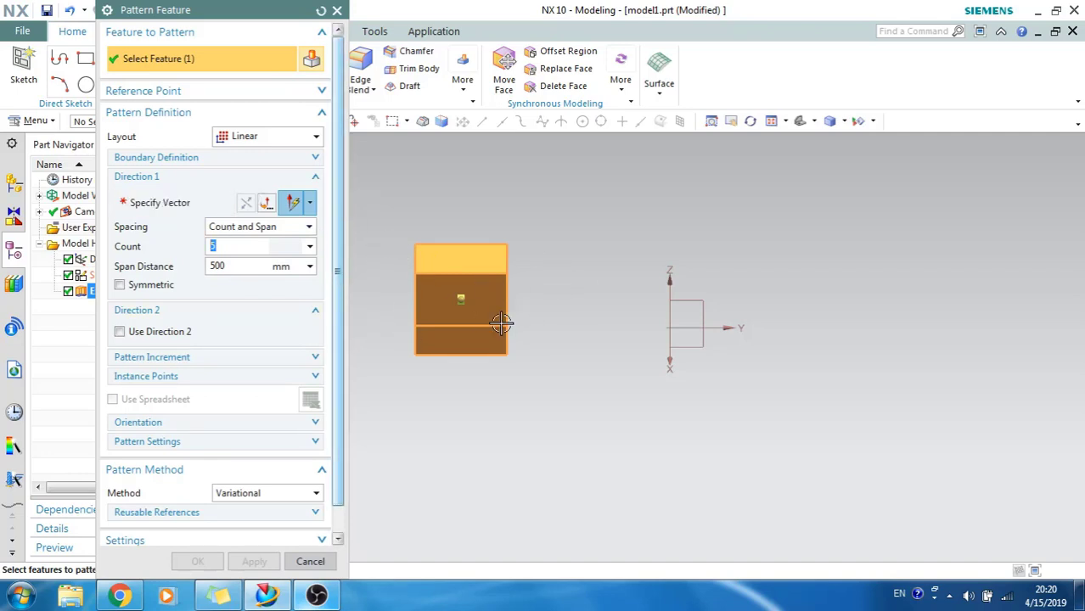
# - Direct the pattern along the vertical Z datum axis over a 500 mm span and create it
pyautogui.click(187, 208)
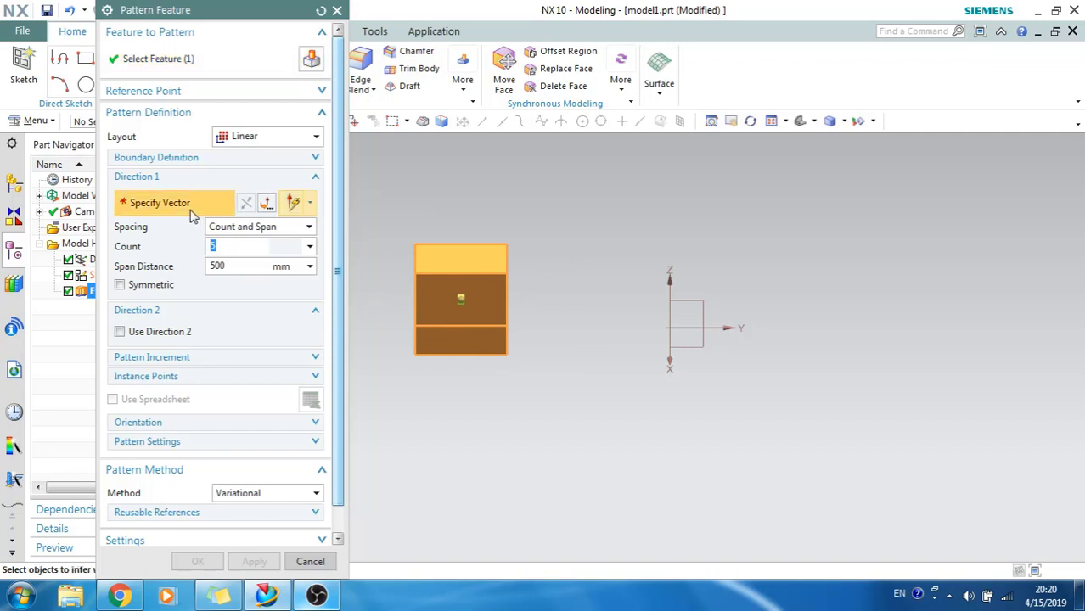
pyautogui.press('Home')
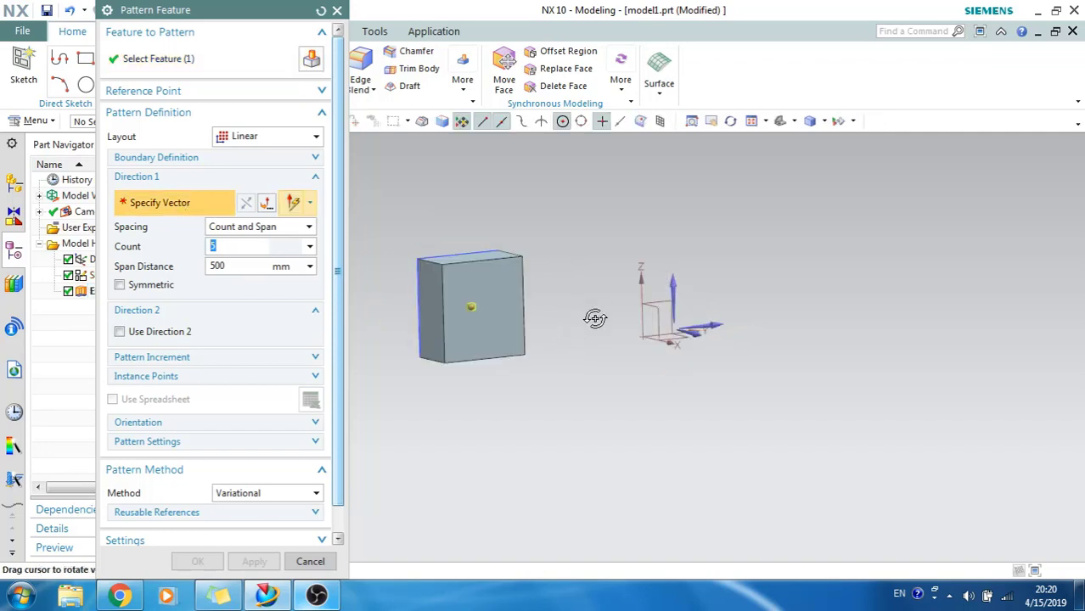
pyautogui.click(693, 288)
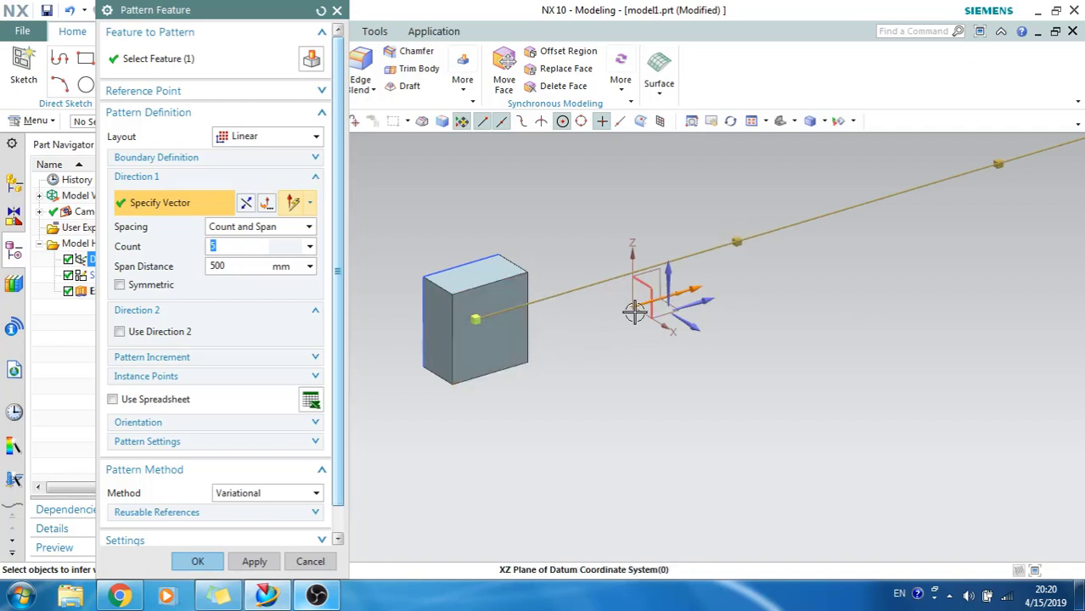
pyautogui.scroll(-2, 677, 299)
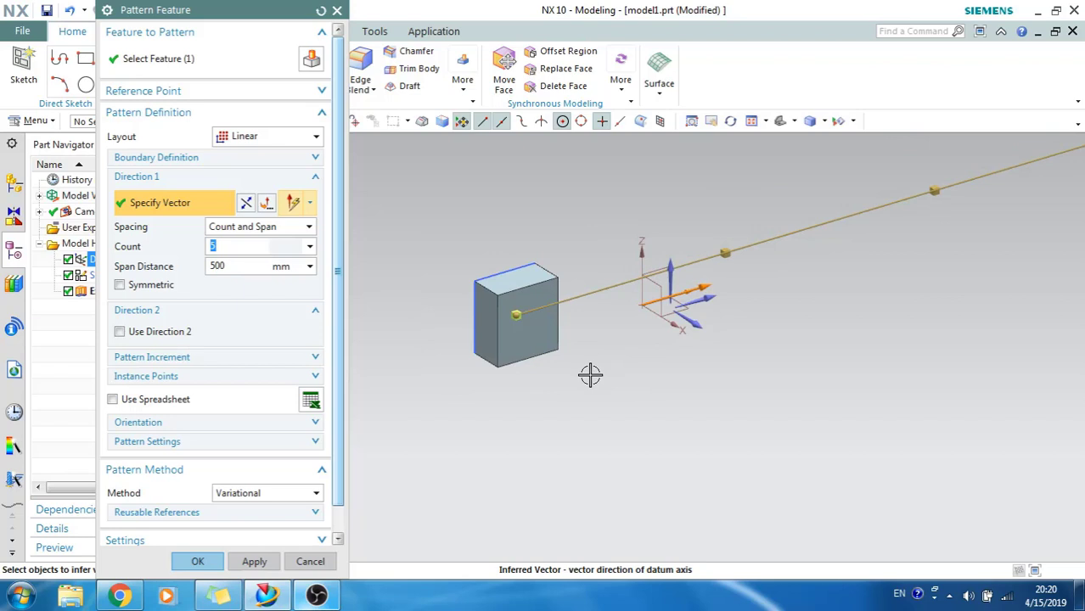
pyautogui.scroll(-2, 591, 374)
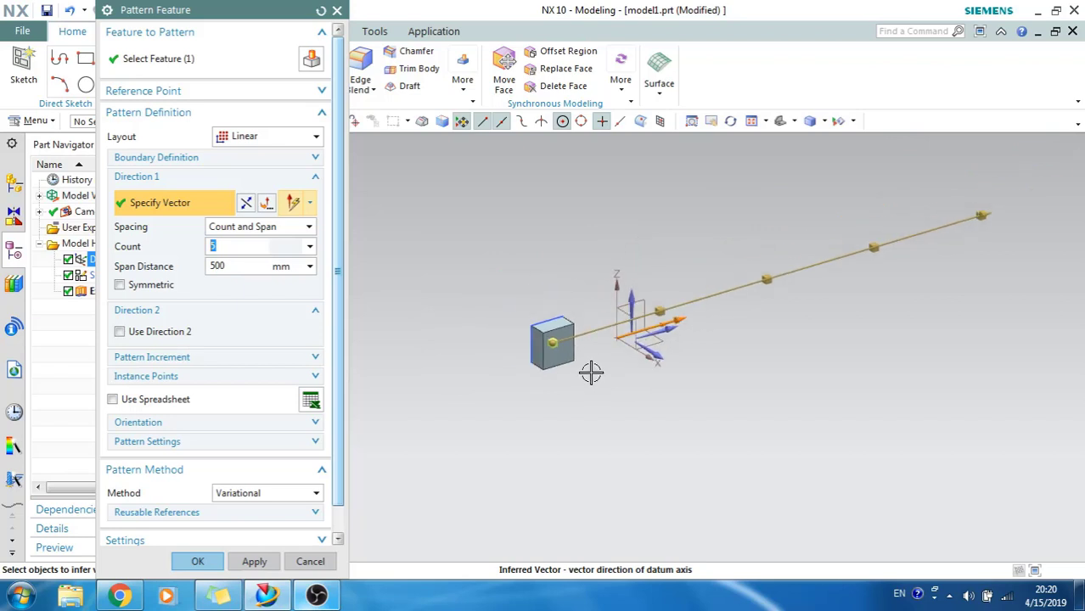
pyautogui.click(638, 356)
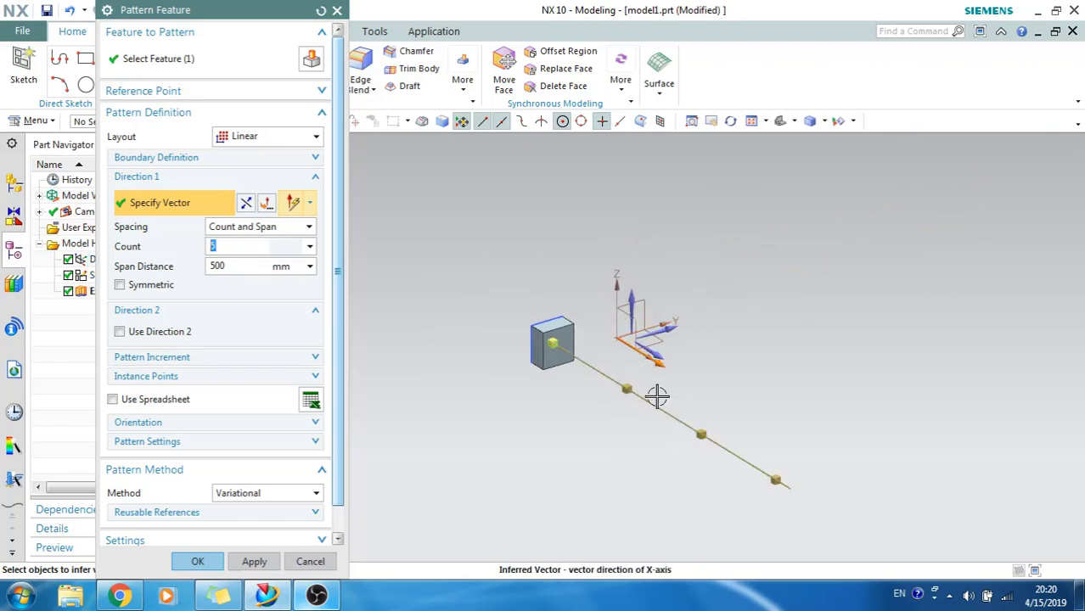
pyautogui.click(615, 284)
pyautogui.scroll(-5, 592, 407)
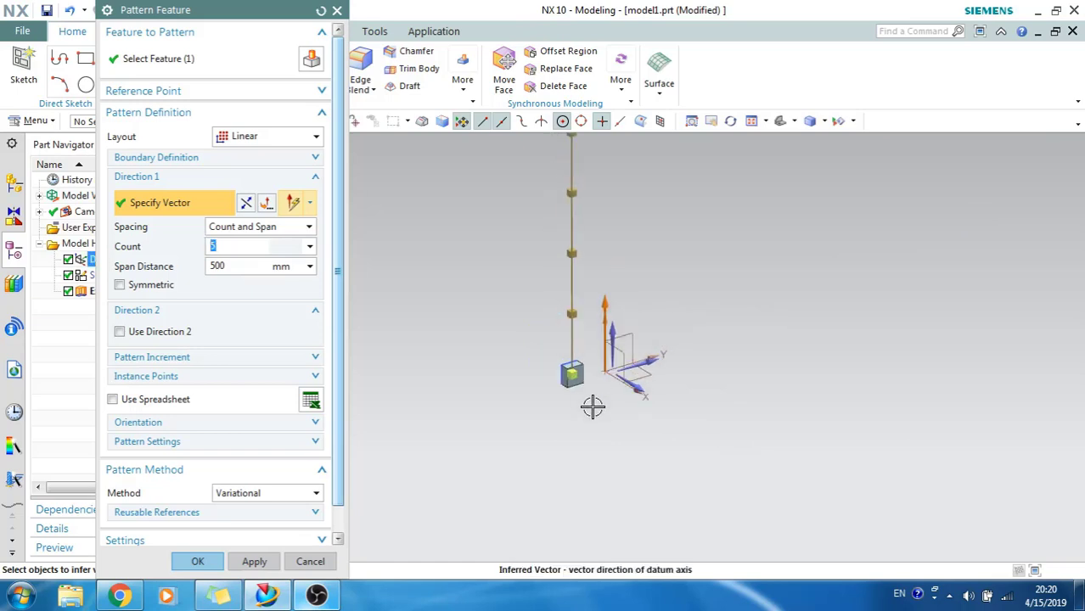
pyautogui.scroll(3, 593, 407)
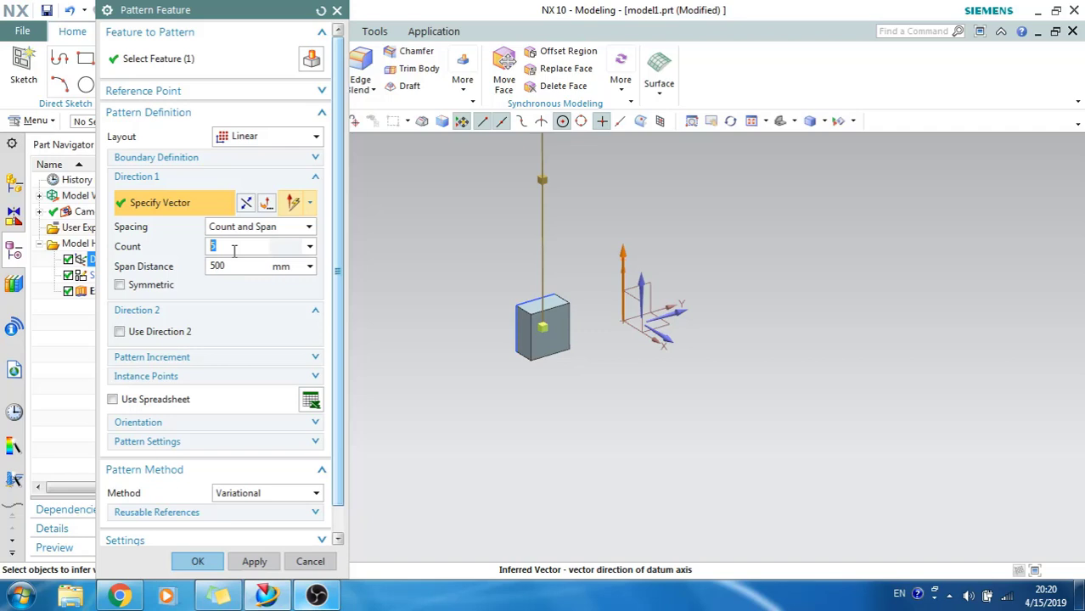
pyautogui.click(196, 561)
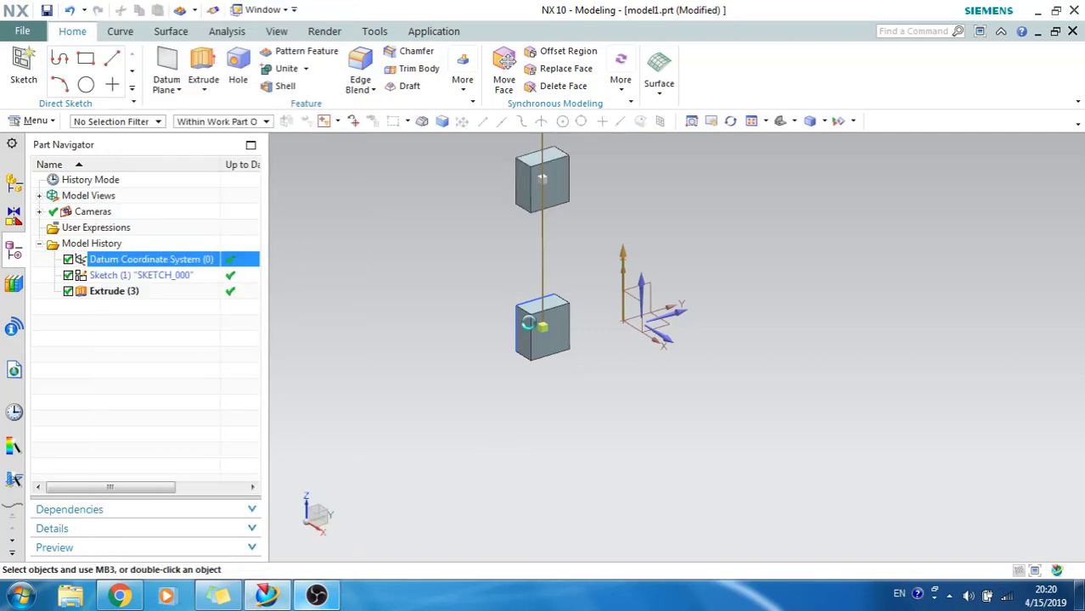
# - Reopen the linear pattern for editing, then cancel without changes
pyautogui.scroll(-3, 503, 411)
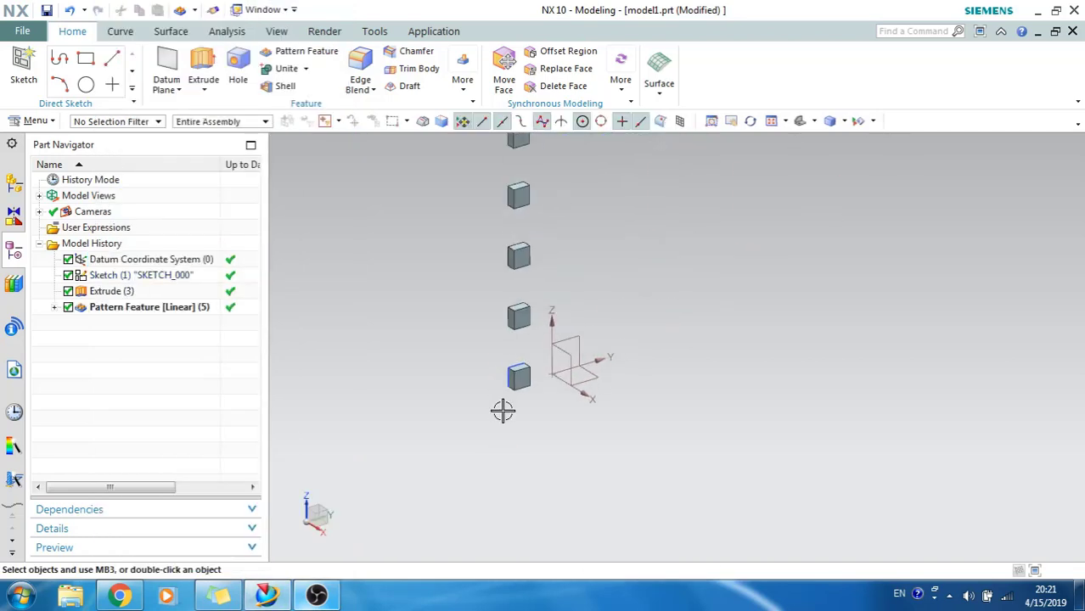
pyautogui.scroll(2, 505, 411)
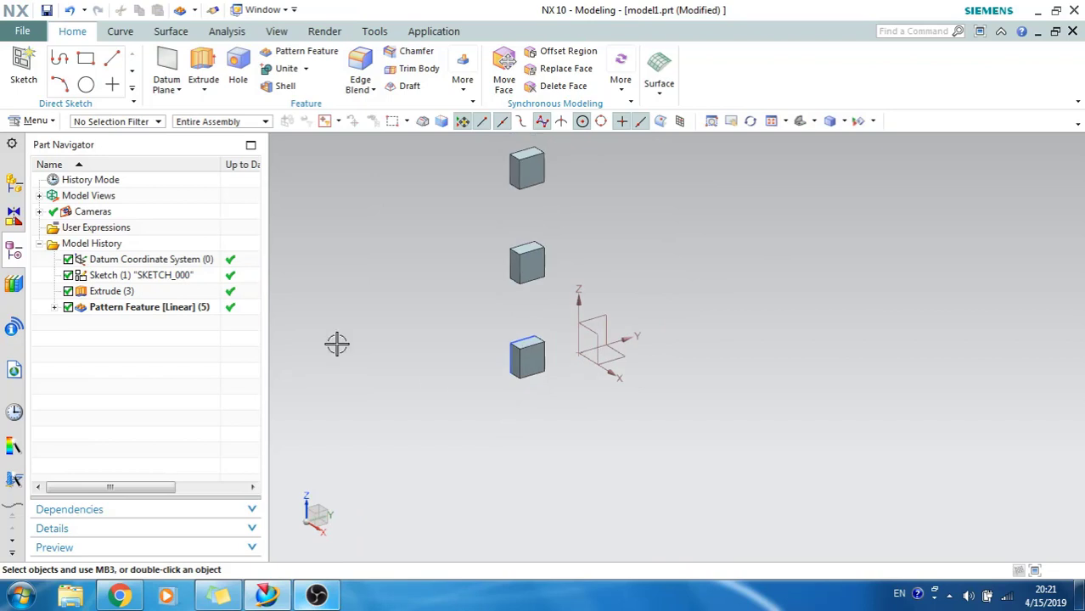
pyautogui.doubleClick(191, 309)
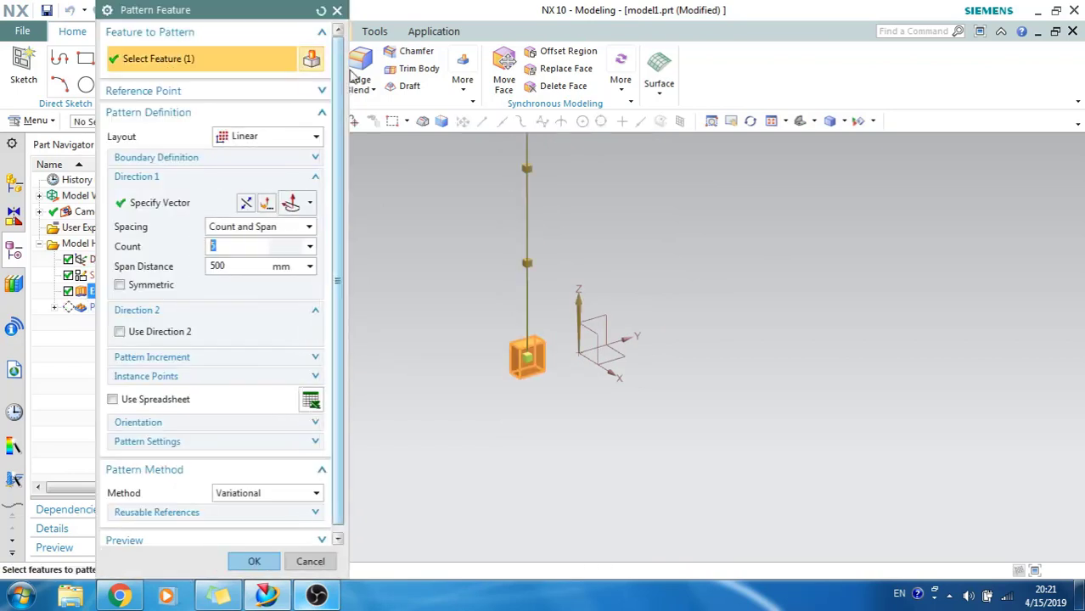
pyautogui.click(337, 11)
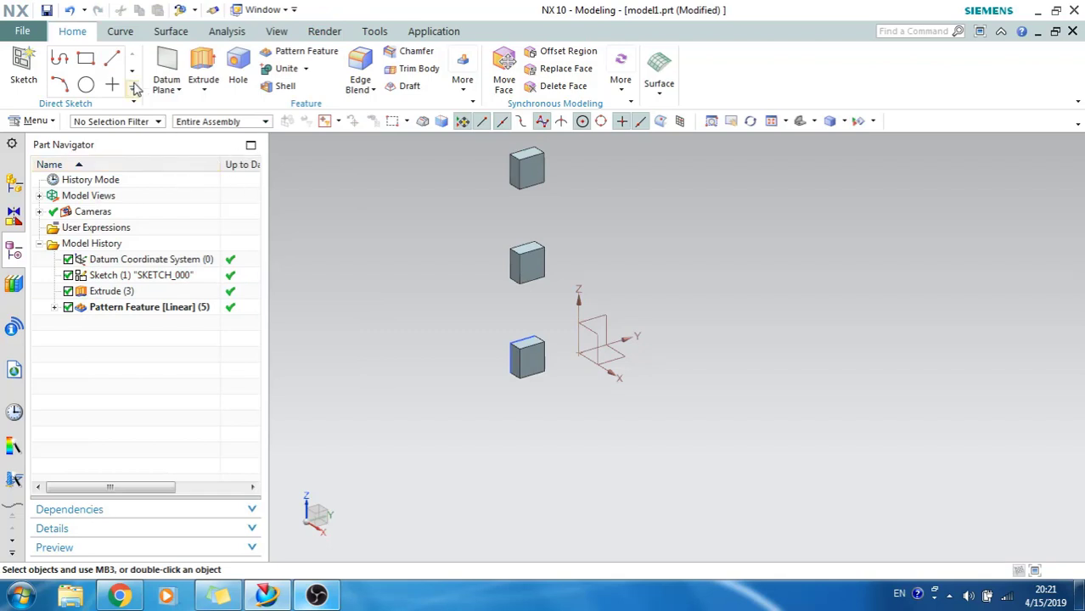
# - Sketch a single slanted line running outward from near the datum origin
pyautogui.click(23, 70)
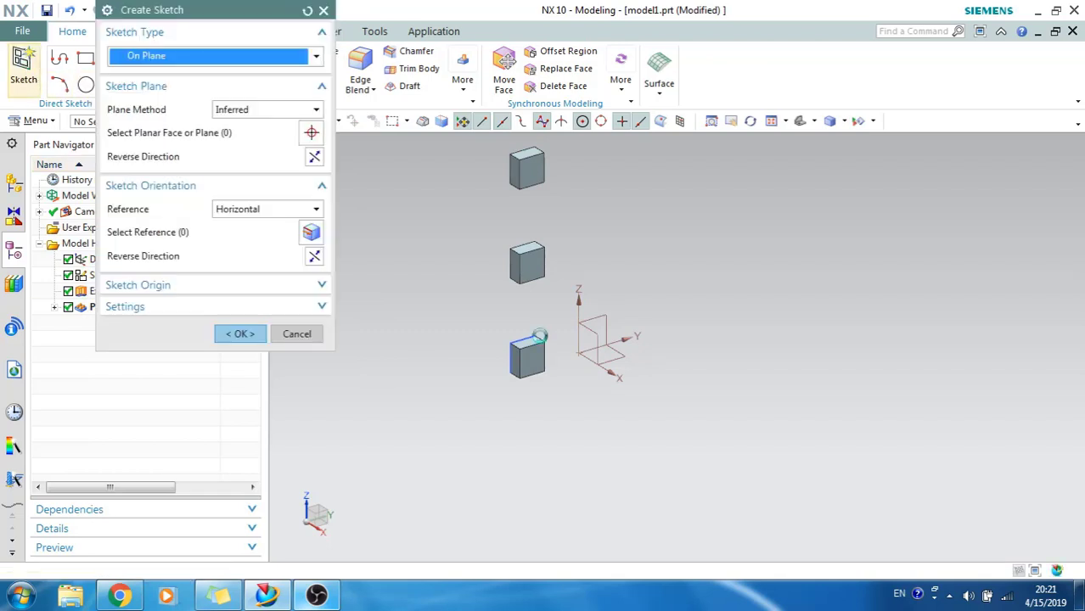
pyautogui.click(597, 327)
pyautogui.click(240, 334)
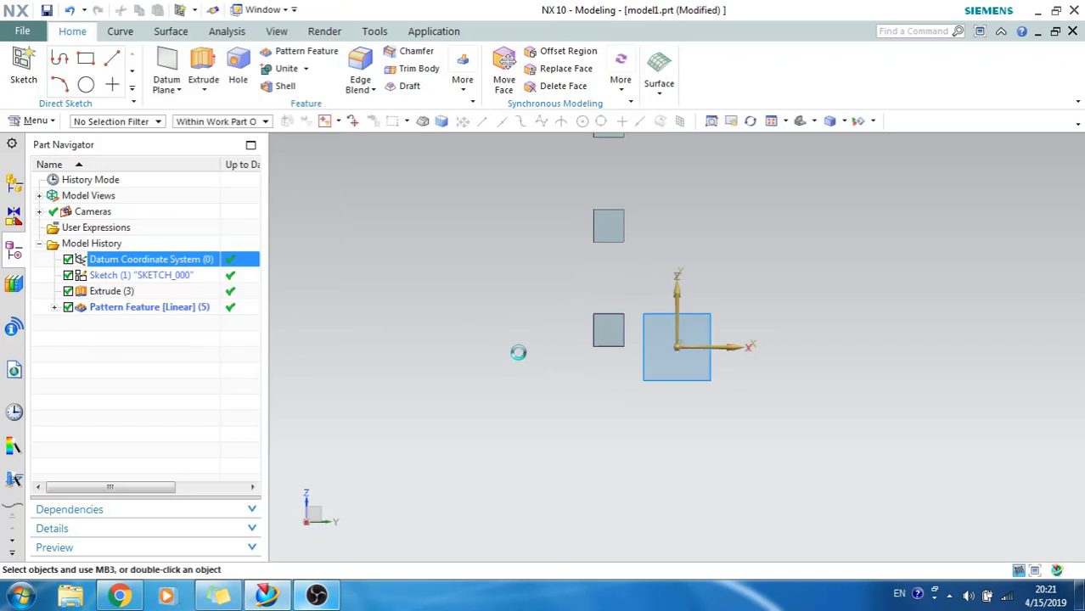
pyautogui.click(145, 58)
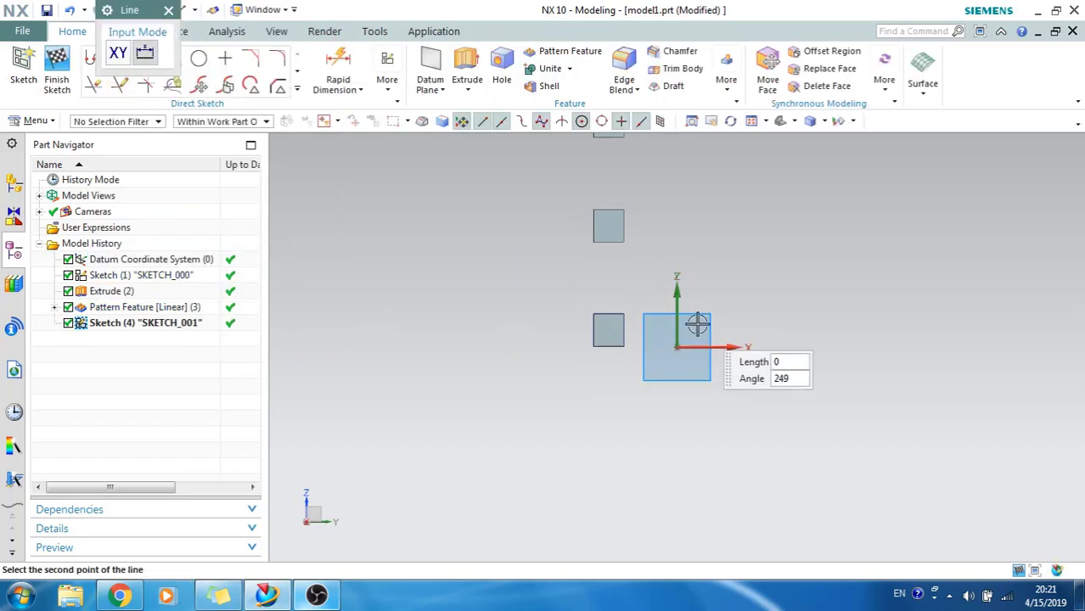
pyautogui.click(902, 252)
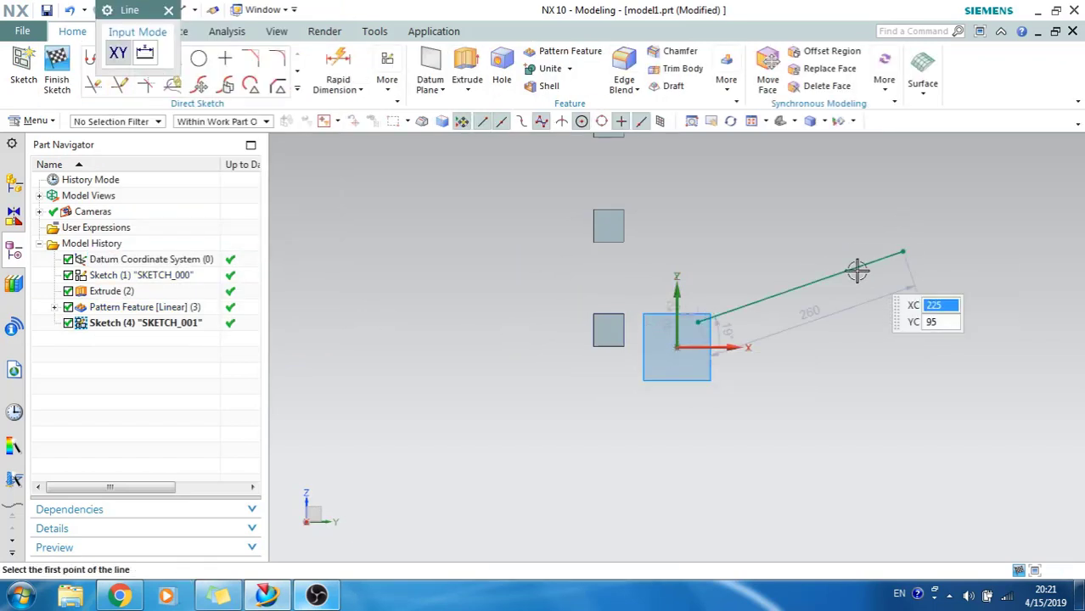
pyautogui.click(56, 77)
pyautogui.moveTo(483, 303)
pyautogui.mouseDown(button='middle')
pyautogui.moveTo(496, 317)
pyautogui.moveTo(483, 332)
pyautogui.moveTo(455, 307)
pyautogui.mouseUp(button='middle')
pyautogui.click(155, 311)
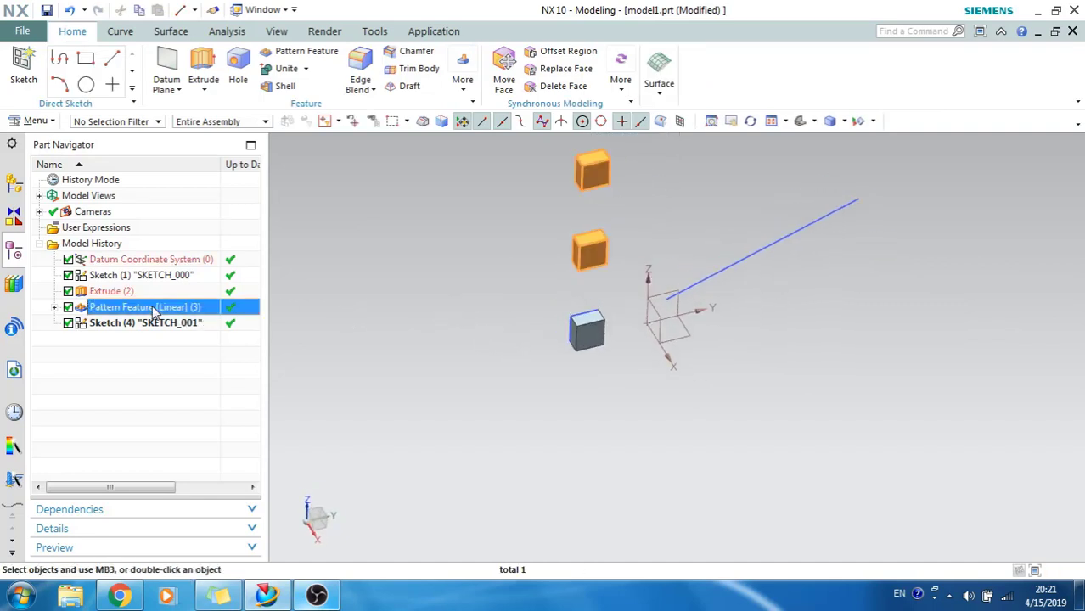
# - Start a new Pattern Feature and select the bottom cube's extrude
pyautogui.click(142, 379)
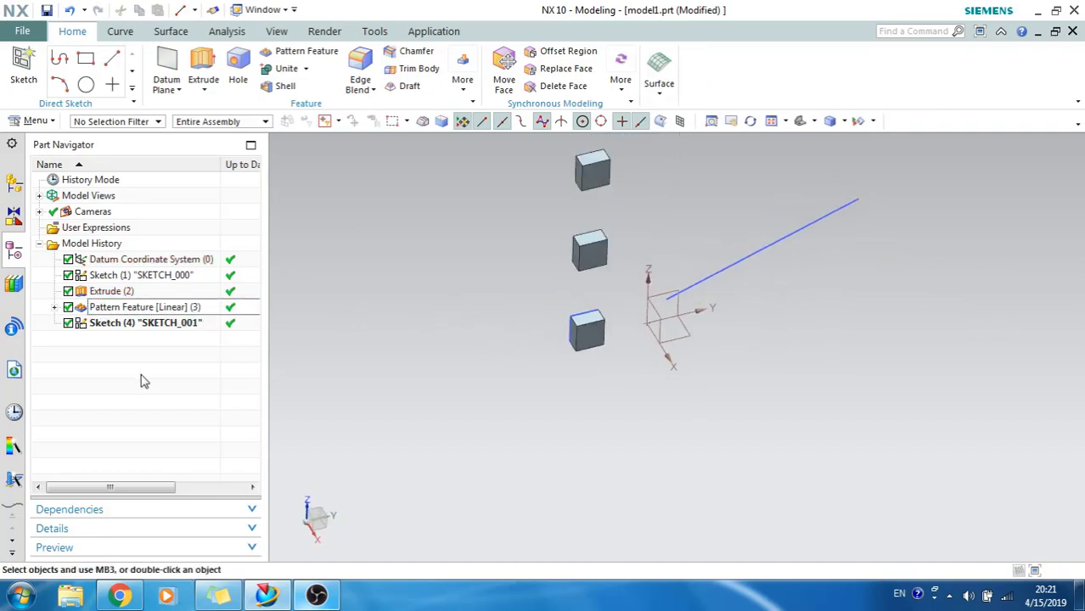
pyautogui.click(195, 10)
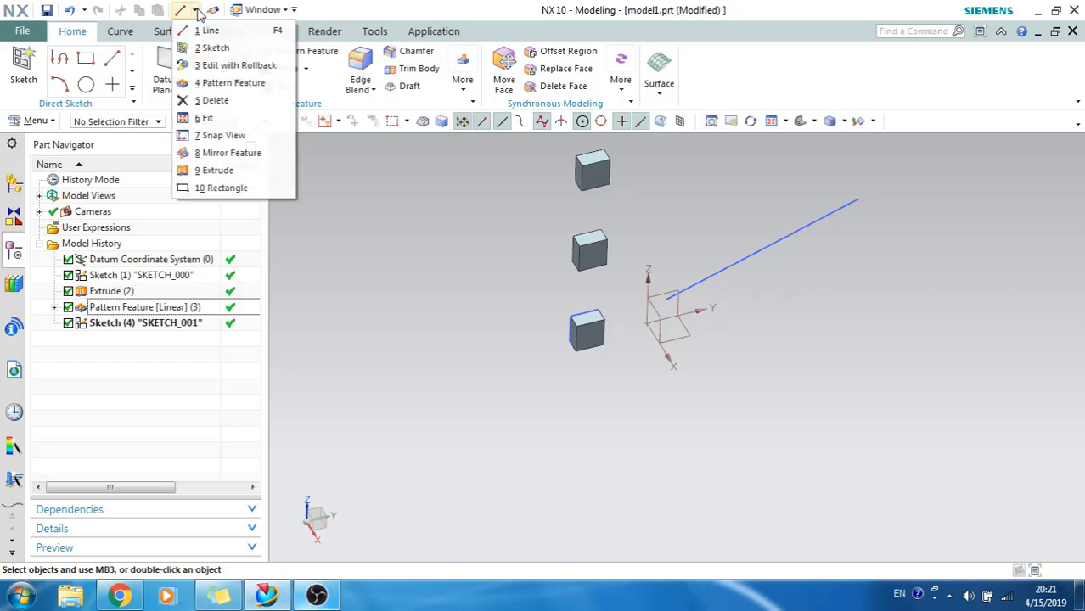
pyautogui.click(223, 84)
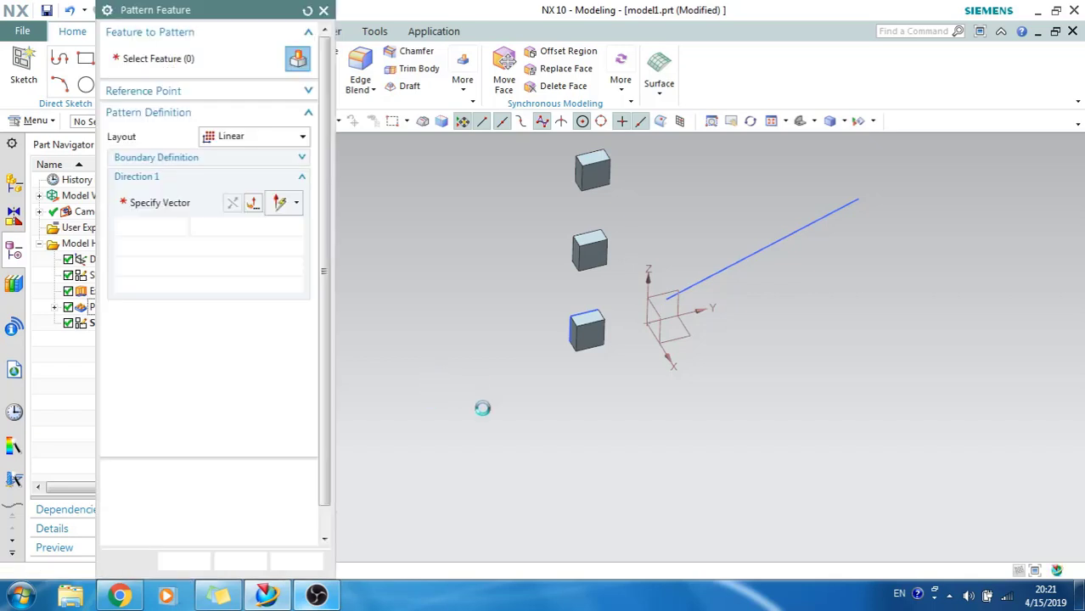
pyautogui.click(587, 339)
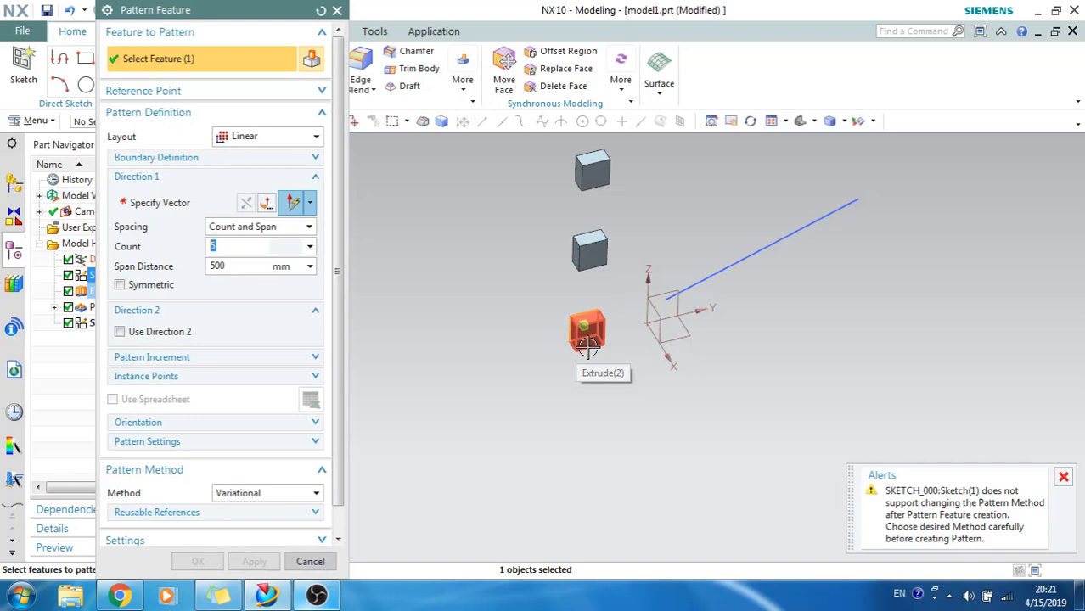
pyautogui.keyDown('shift'); pyautogui.click(587, 344); pyautogui.keyUp('shift')
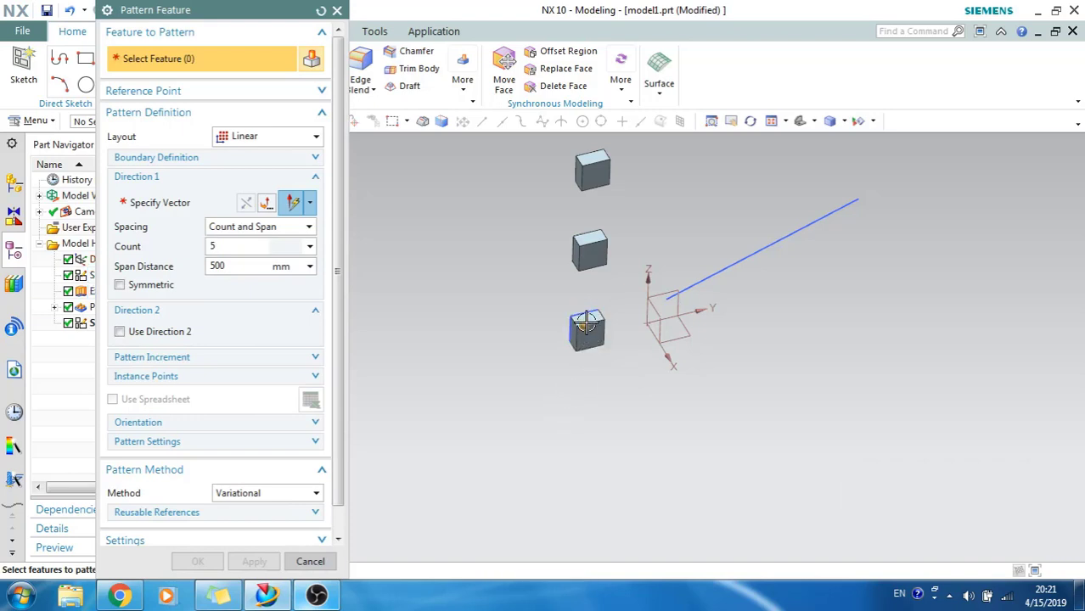
pyautogui.scroll(2, 586, 326)
pyautogui.click(592, 340)
# - Pattern along the sketched line with 5 instances over 500 mm
pyautogui.click(195, 203)
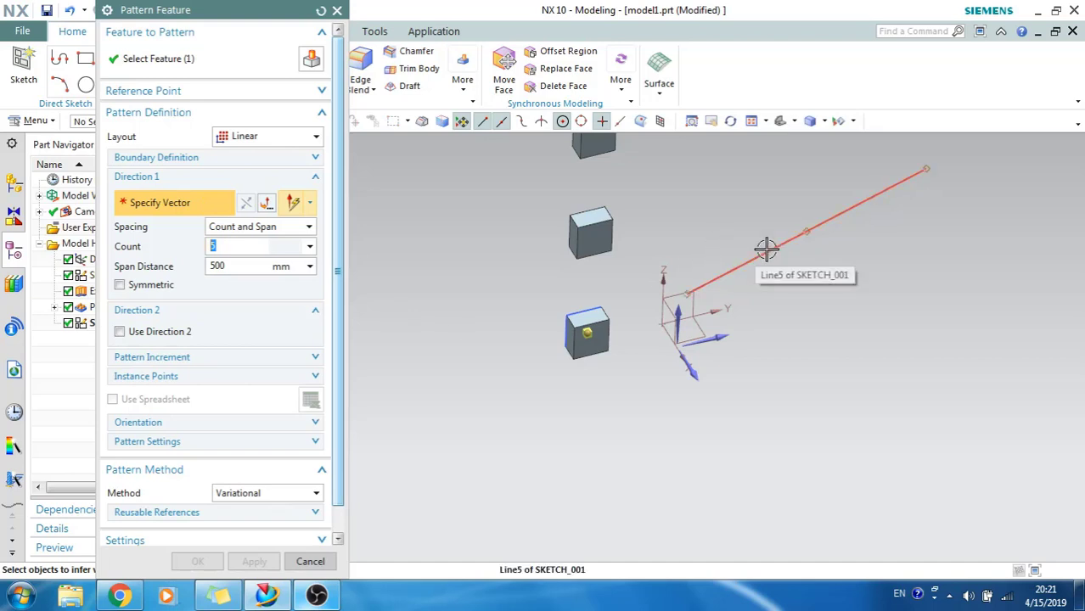
pyautogui.click(874, 195)
pyautogui.moveTo(874, 195)
pyautogui.mouseDown(button='middle')
pyautogui.moveTo(603, 351)
pyautogui.moveTo(584, 457)
pyautogui.moveTo(418, 385)
pyautogui.mouseUp(button='middle')
pyautogui.scroll(2, 418, 385)
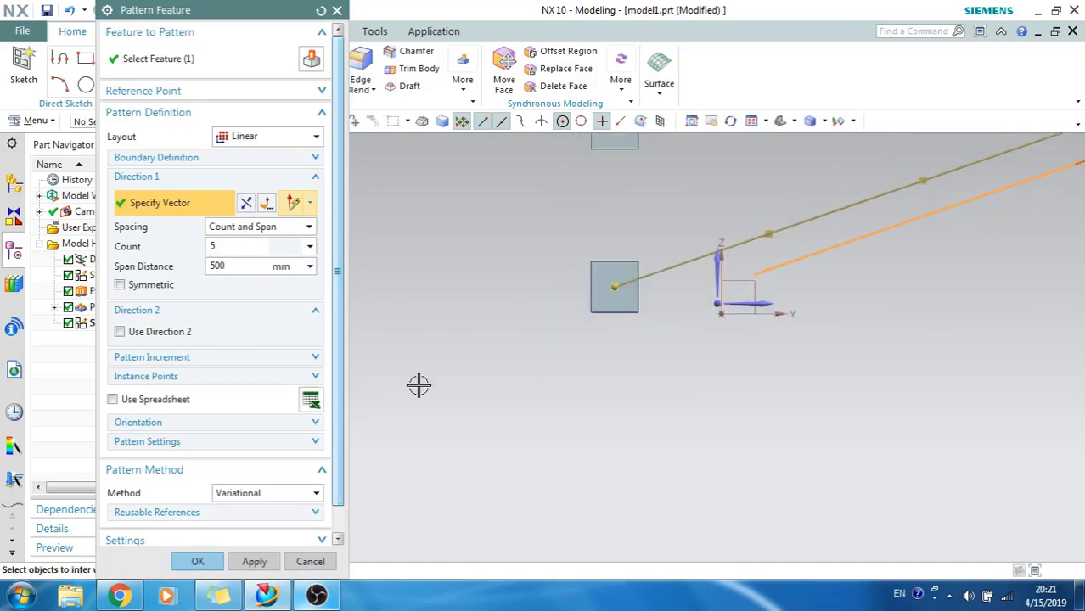
pyautogui.scroll(-4, 418, 385)
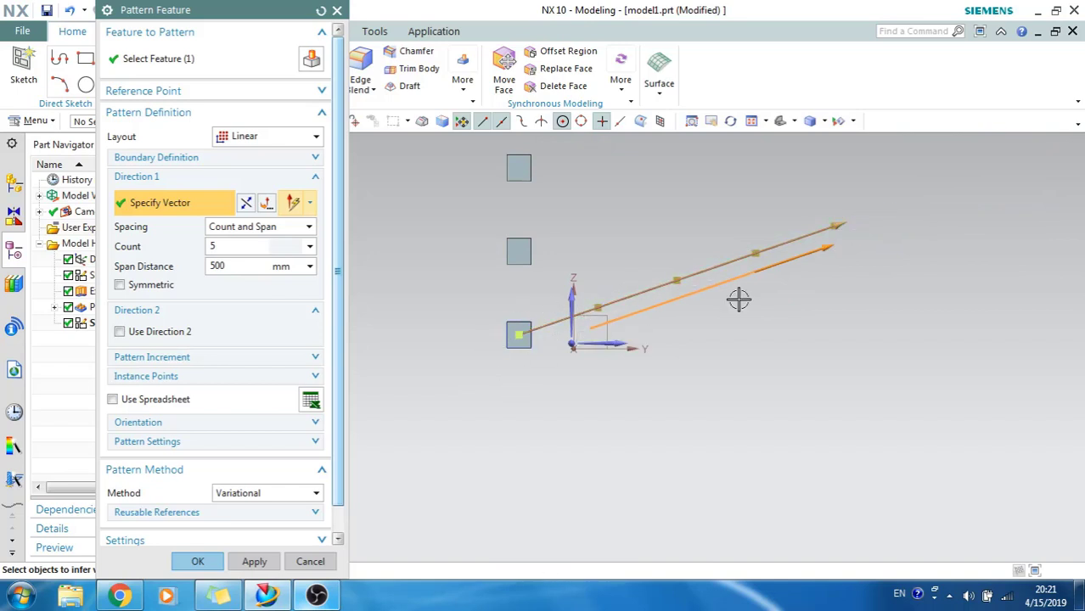
pyautogui.moveTo(510, 385); pyautogui.dragTo(540, 412, button='middle')
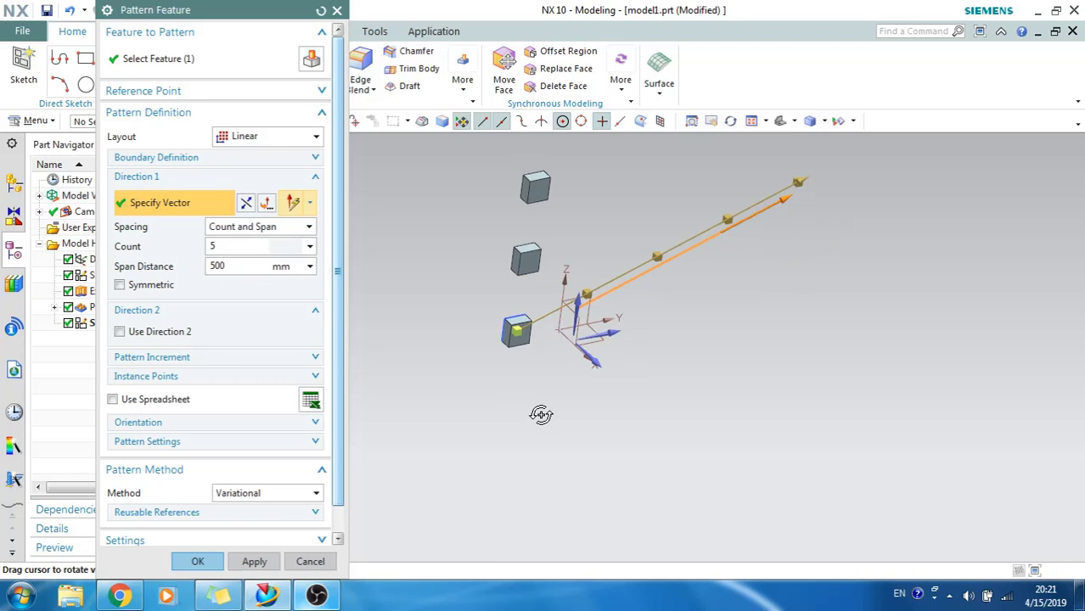
pyautogui.click(197, 561)
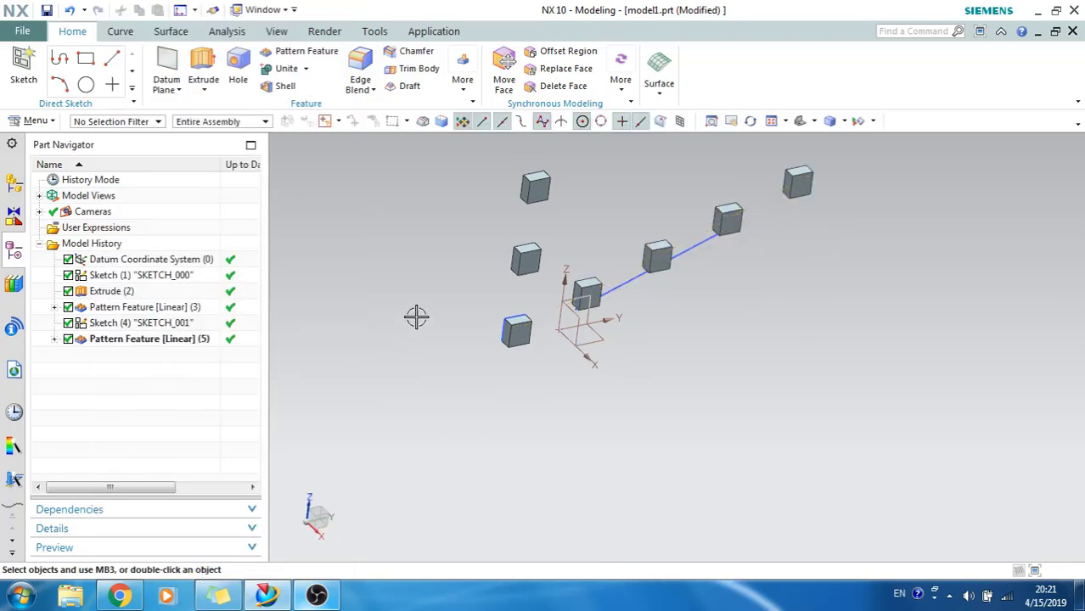
# - Delete both Pattern Feature [Linear] entries and Sketch (4) from the Part Navigator
pyautogui.scroll(3, 416, 316)
pyautogui.scroll(-4, 416, 316)
pyautogui.moveTo(416, 316); pyautogui.dragTo(493, 319, button='middle')
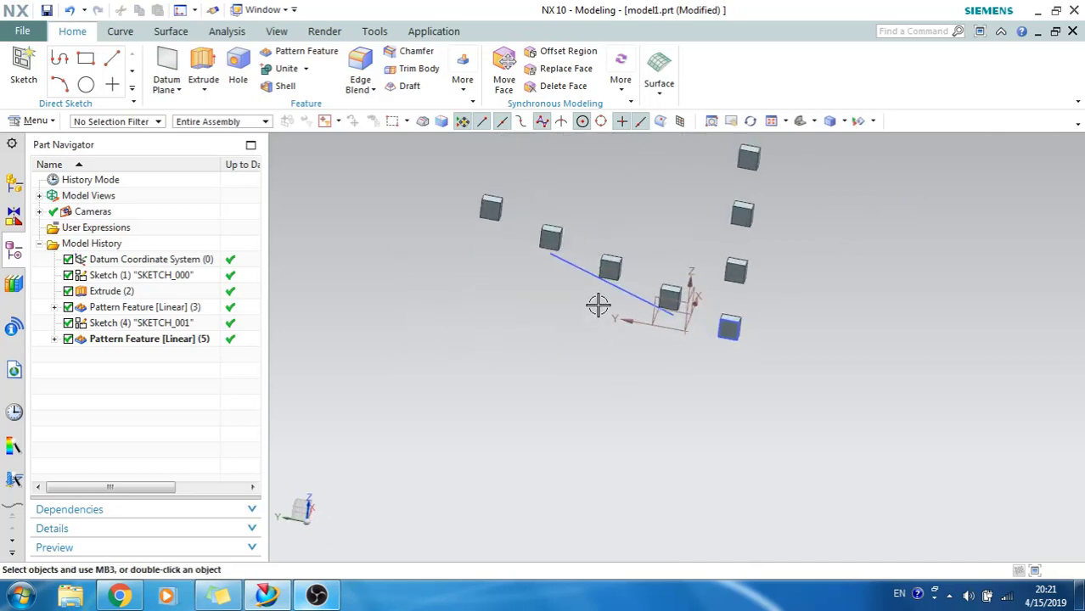
pyautogui.click(124, 340)
pyautogui.keyDown('shift'); pyautogui.click(130, 308); pyautogui.keyUp('shift')
pyautogui.rightClick(130, 309)
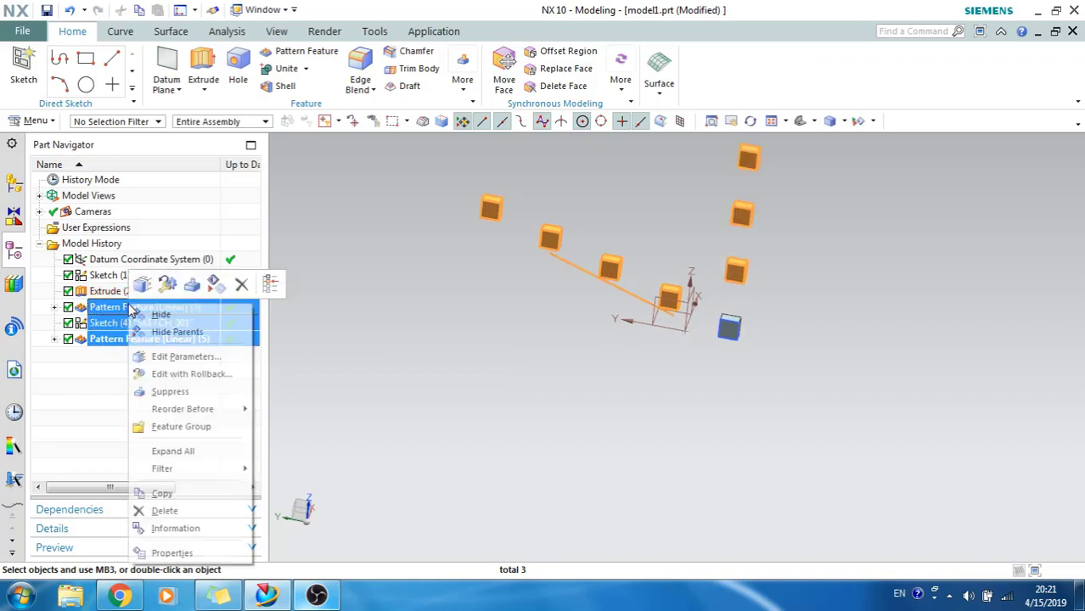
pyautogui.click(238, 283)
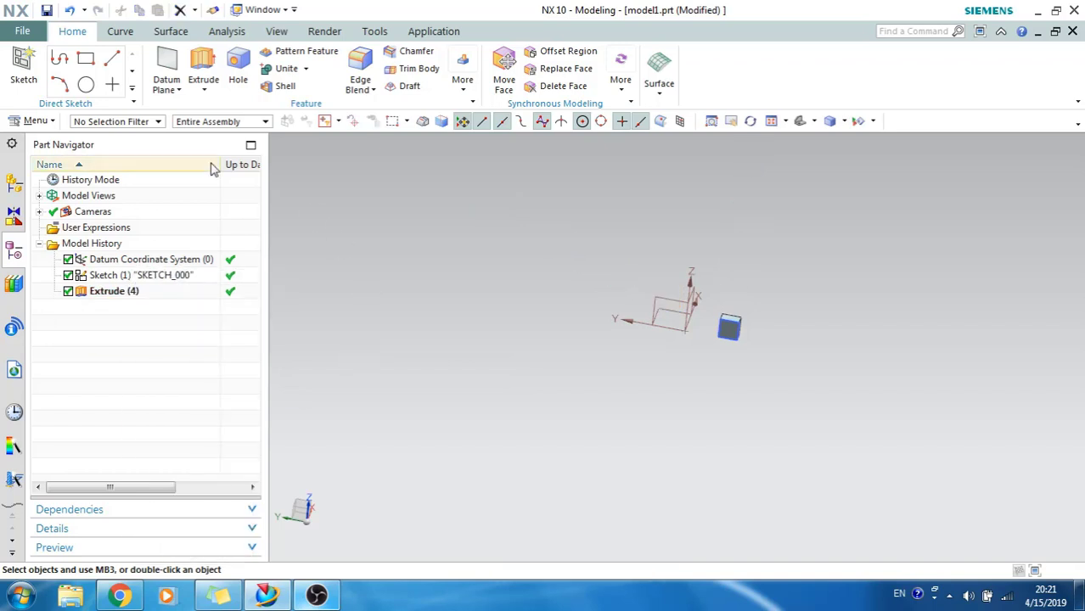
pyautogui.click(194, 12)
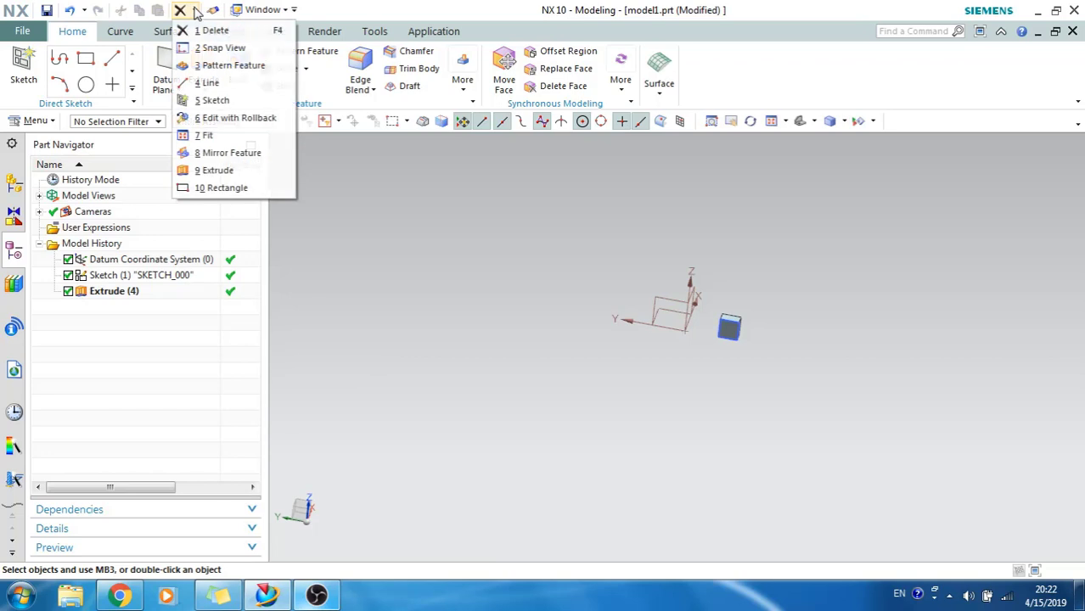
# - Start a new feature pattern with the cube as the feature to pattern
pyautogui.click(202, 66)
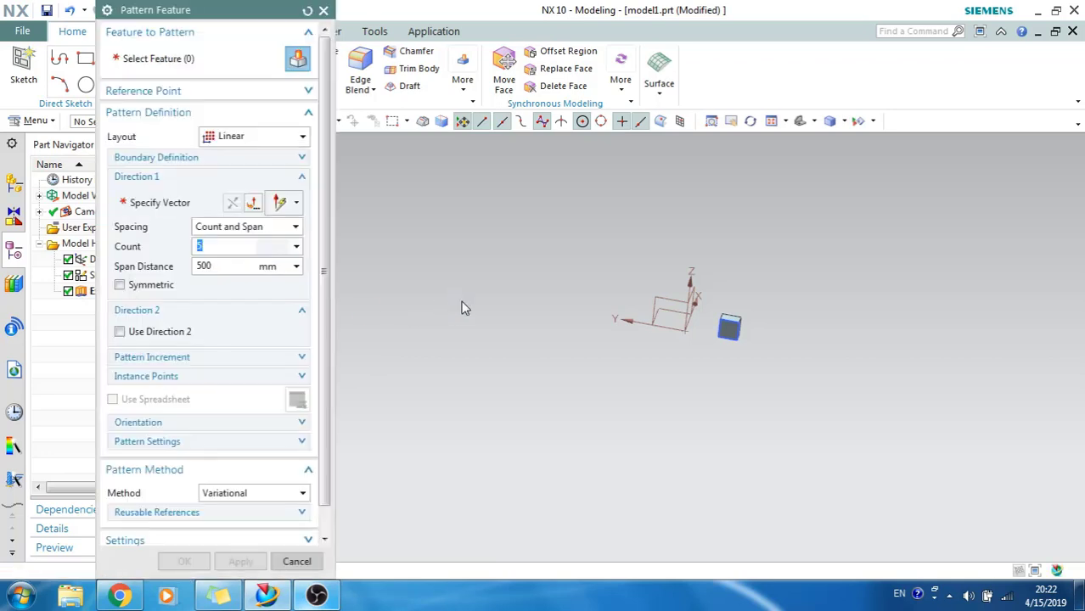
pyautogui.scroll(3, 731, 348)
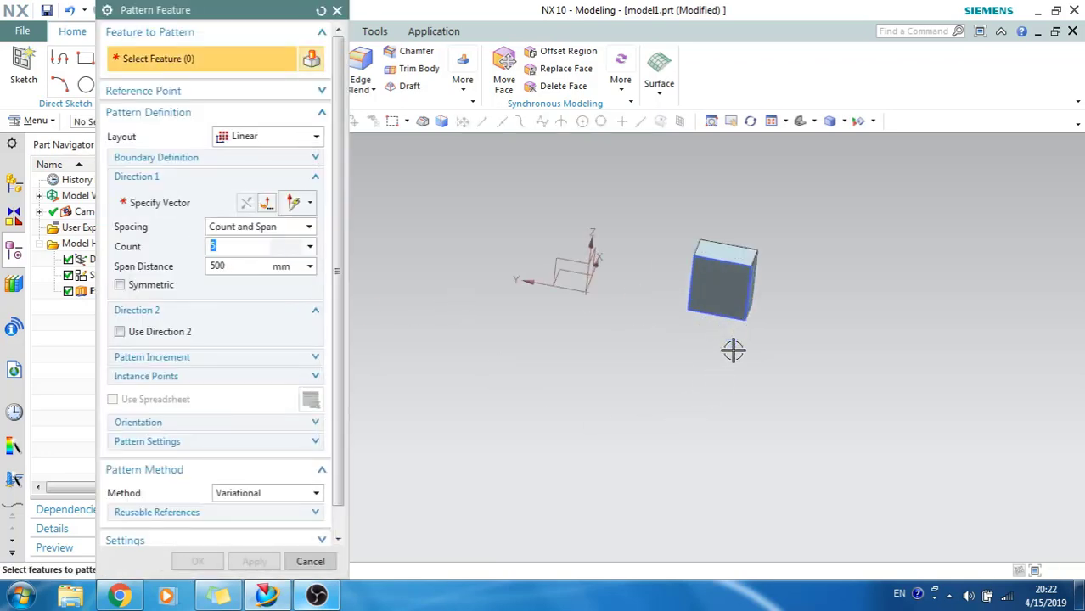
pyautogui.click(703, 325)
pyautogui.scroll(2, 697, 381)
pyautogui.scroll(-3, 697, 380)
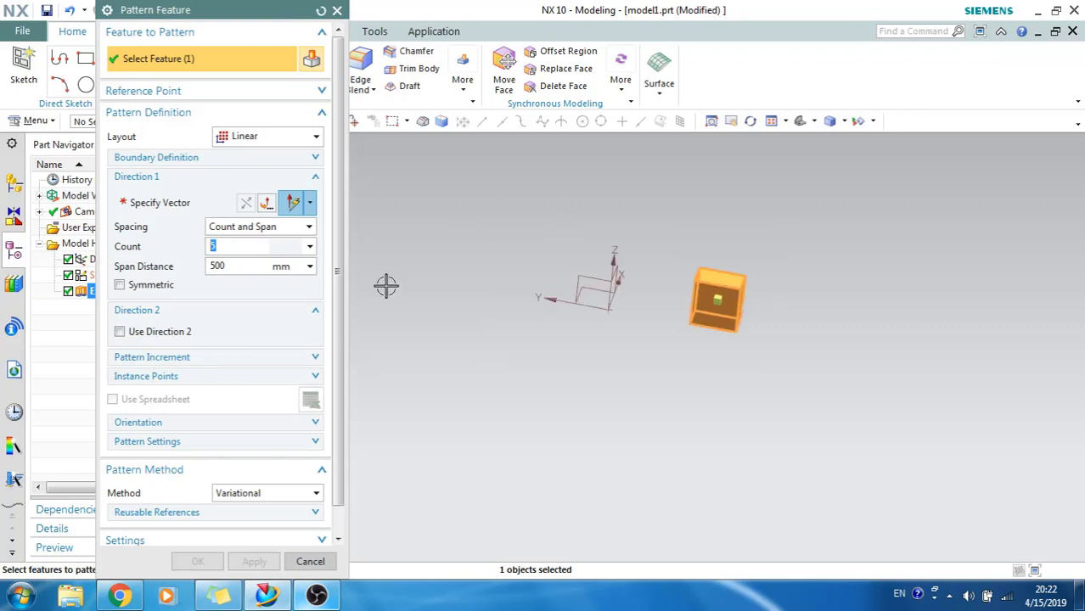
pyautogui.click(170, 203)
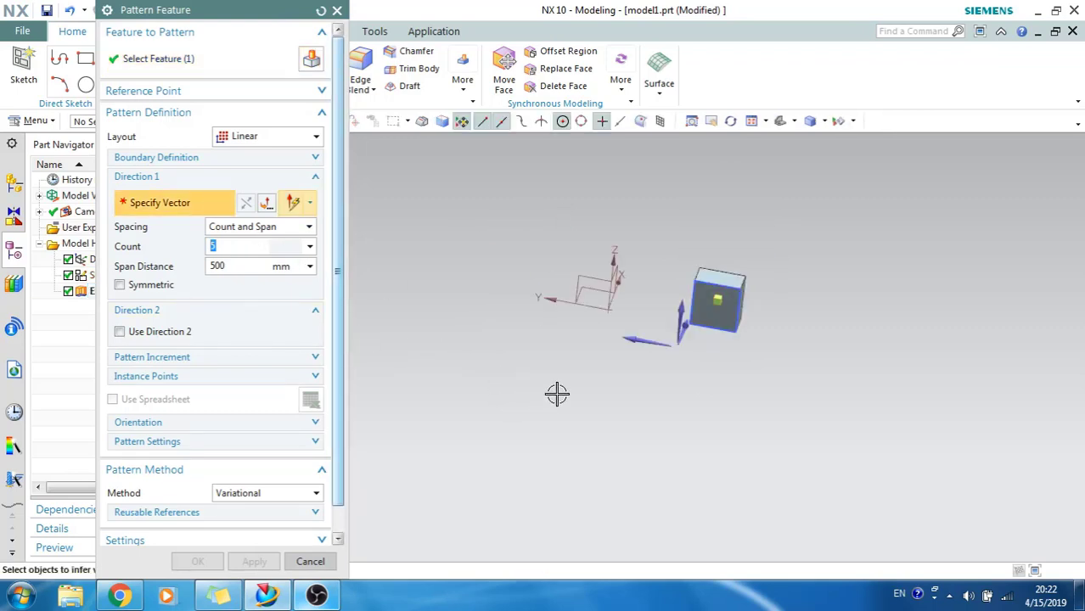
# - Lay the cube out circularly about the Z axis: count 5, pitch angle 45°
pyautogui.click(314, 136)
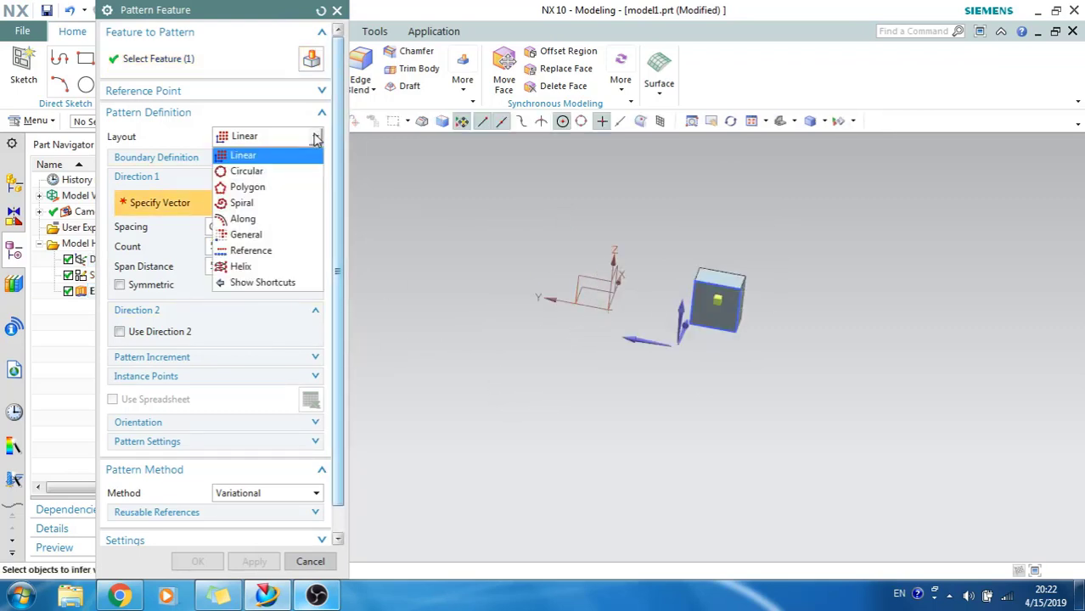
pyautogui.click(276, 171)
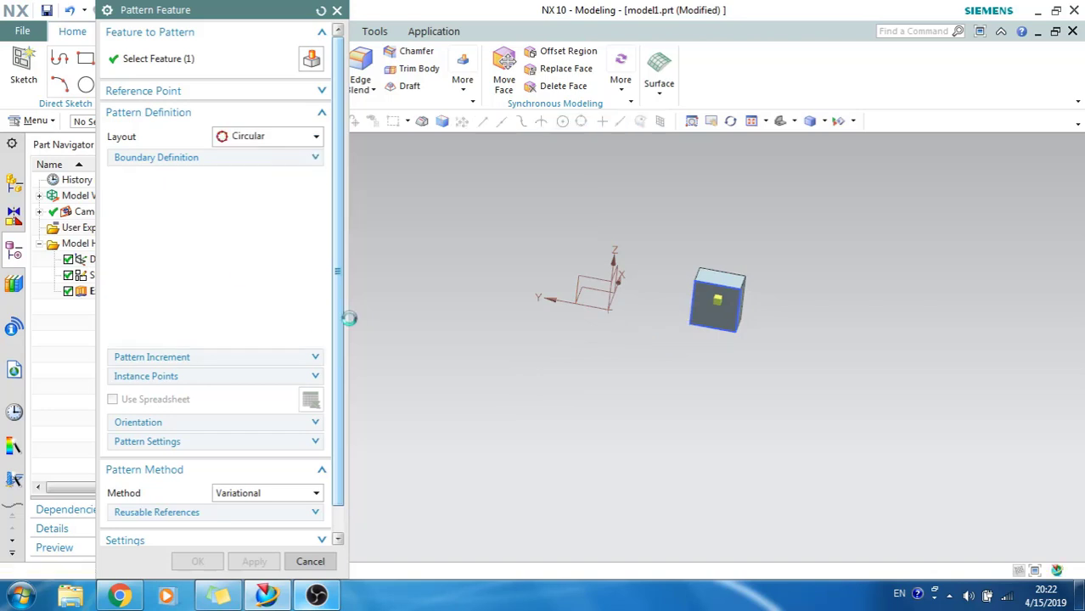
pyautogui.click(613, 269)
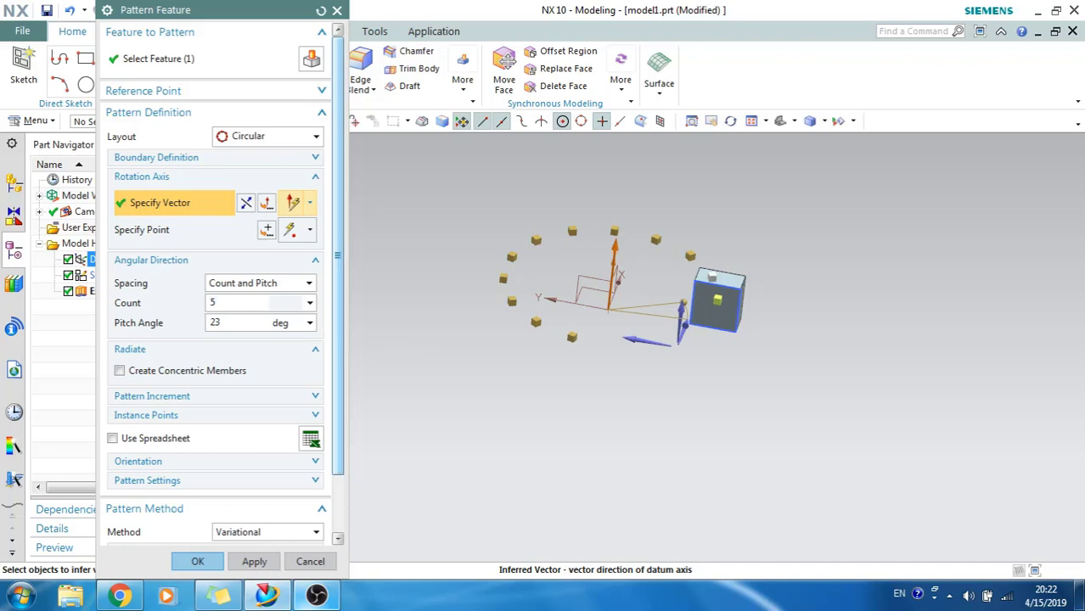
pyautogui.press('Tab')
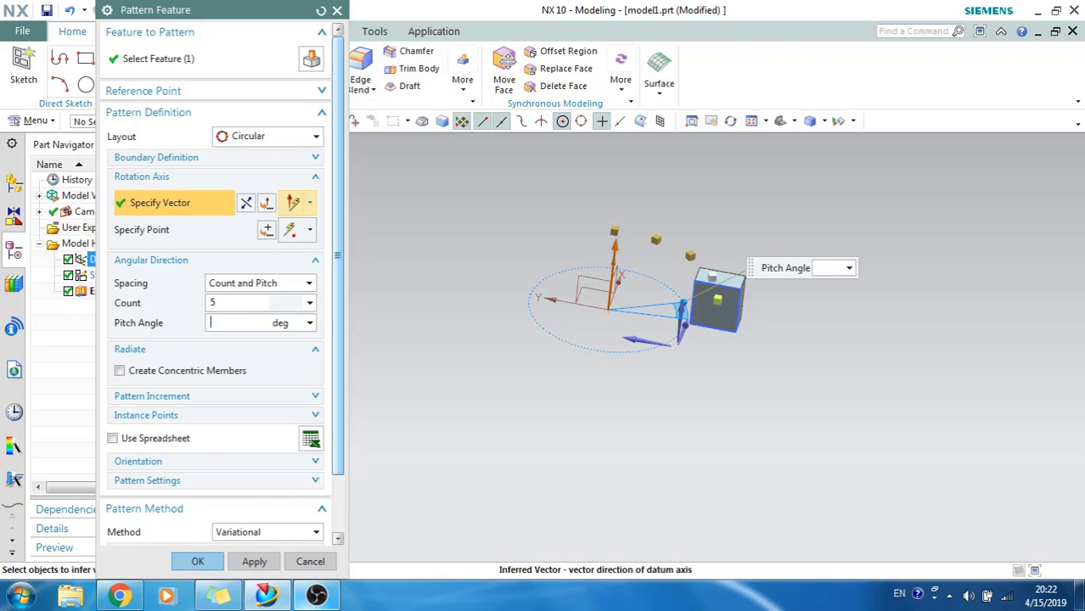
pyautogui.press('Return')
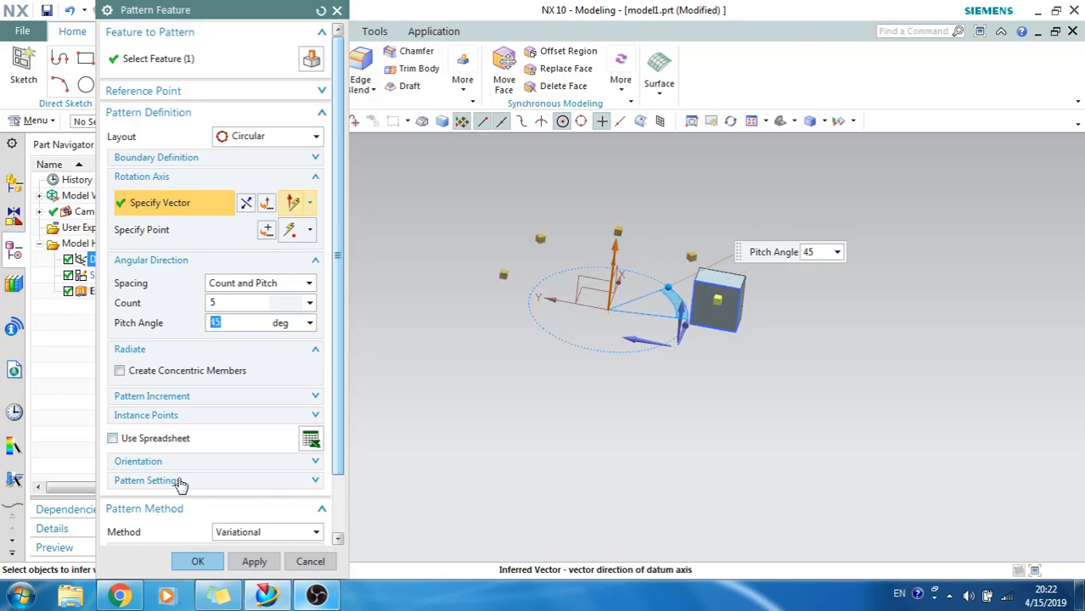
pyautogui.click(198, 561)
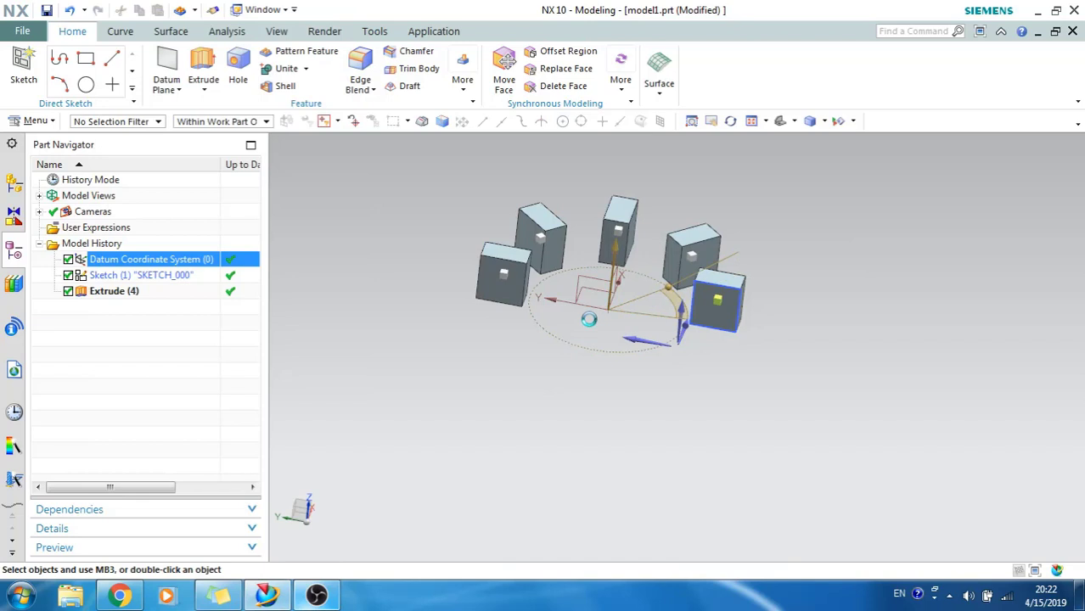
pyautogui.moveTo(588, 325); pyautogui.dragTo(533, 356, button='middle')
pyautogui.click(187, 309)
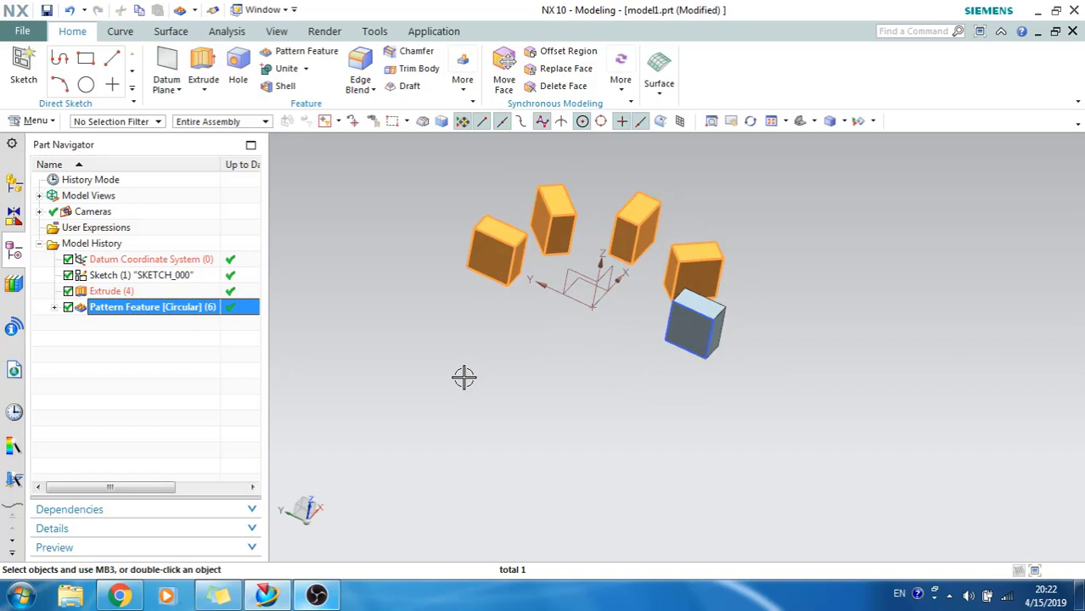
# - Delete the circular pattern, the cube's extrusion and its square sketch
pyautogui.press('Delete')
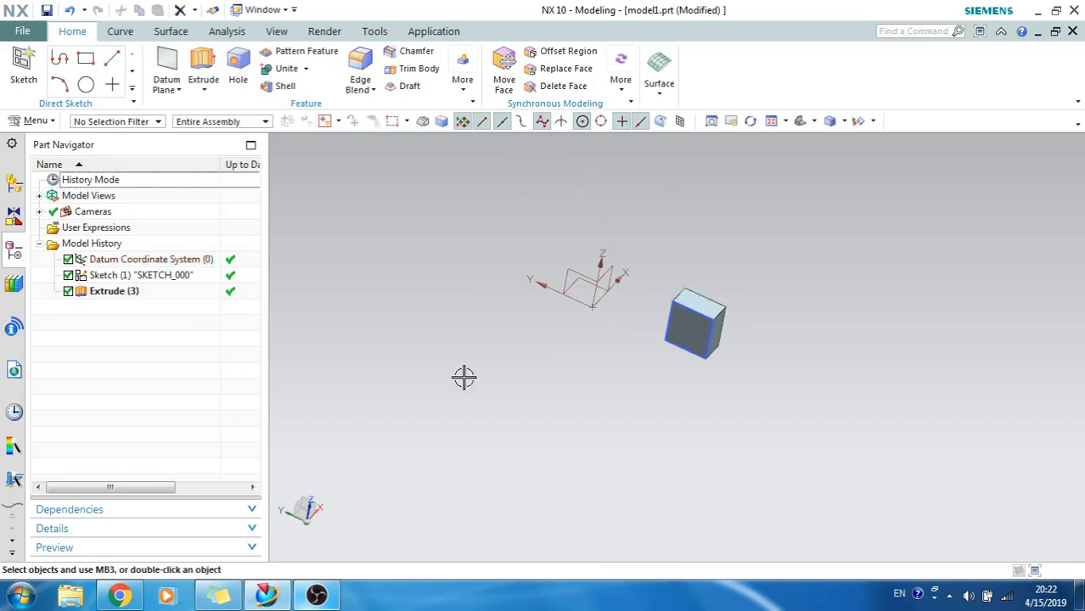
pyautogui.click(720, 306)
pyautogui.press('Delete')
pyautogui.click(707, 318)
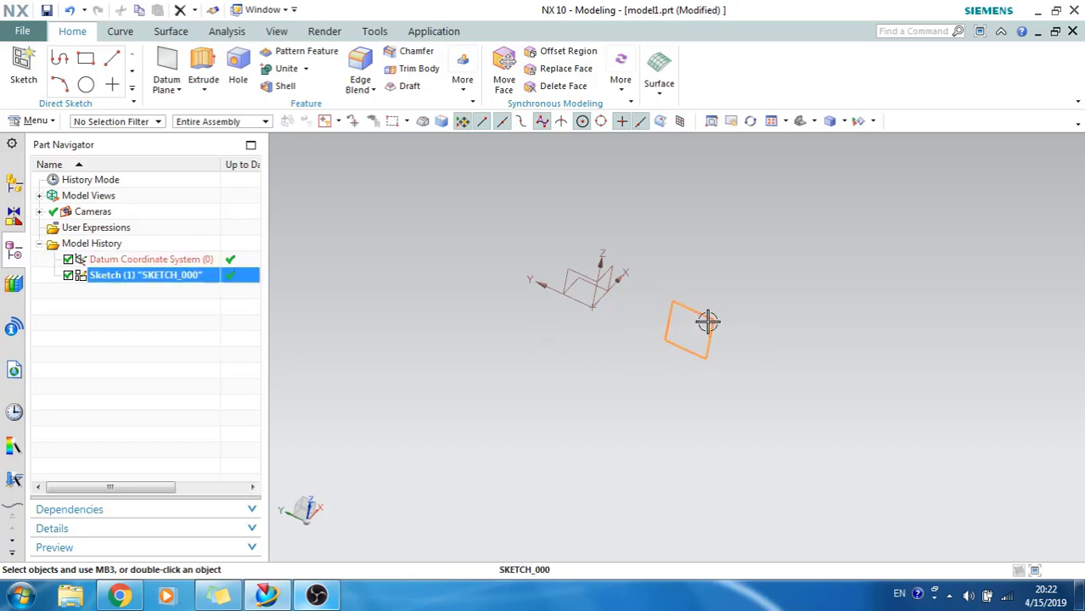
pyautogui.press('Delete')
pyautogui.click(86, 84)
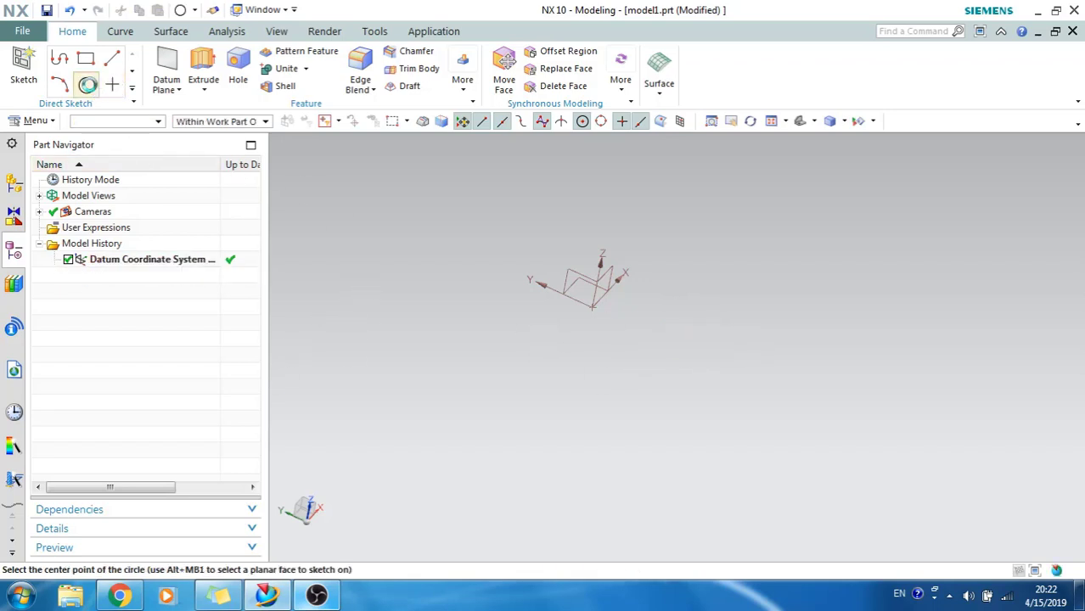
# - Sketch a 400 mm diameter circle centred at the origin on the XY datum plane
pyautogui.click(301, 10)
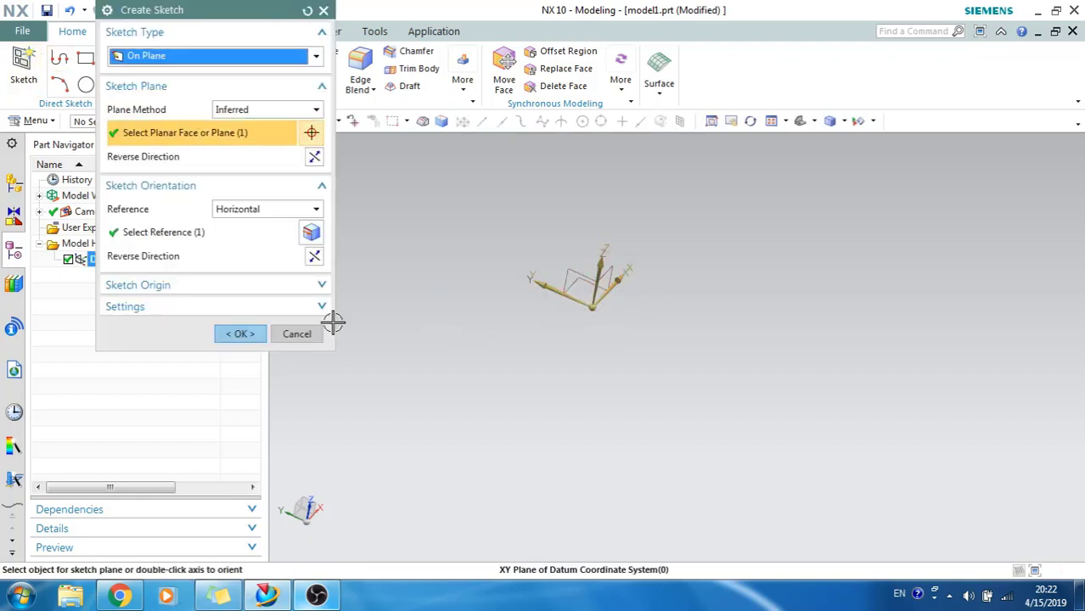
pyautogui.click(239, 333)
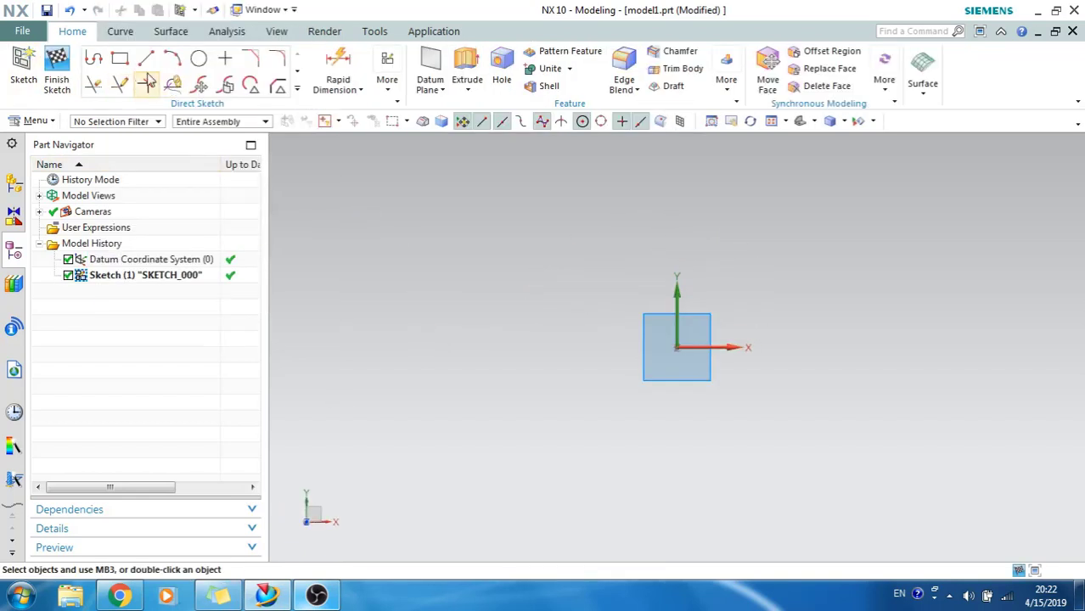
pyautogui.click(198, 58)
pyautogui.click(676, 347)
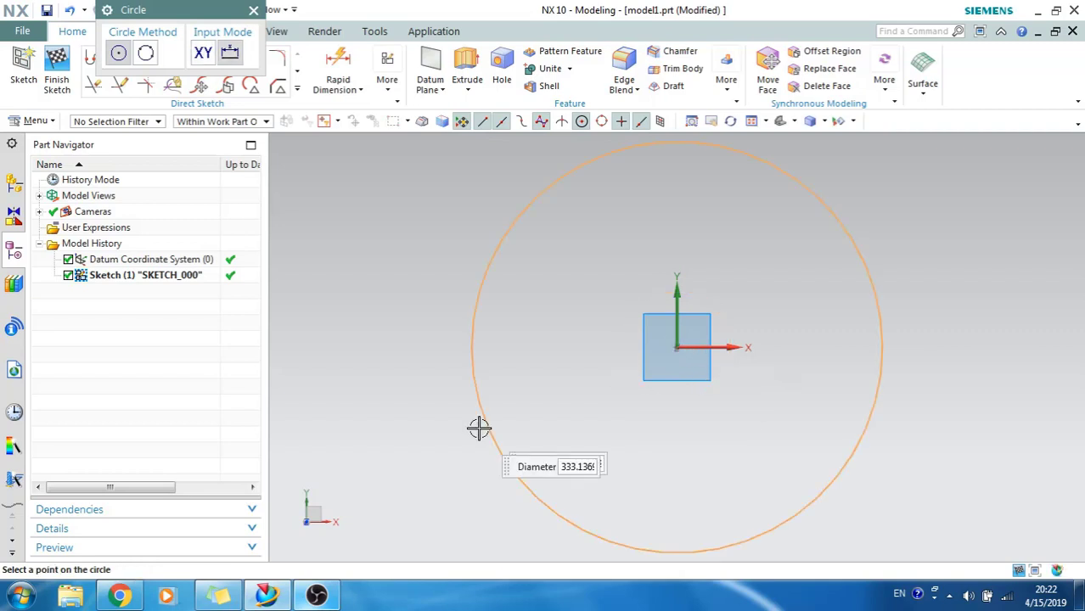
pyautogui.write('400')
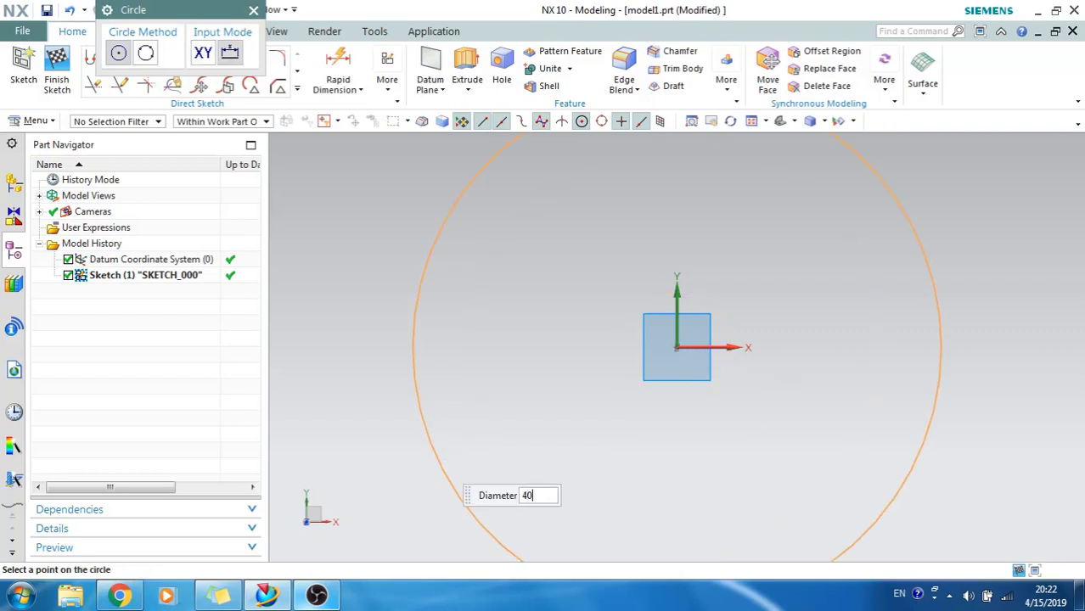
pyautogui.press('Return')
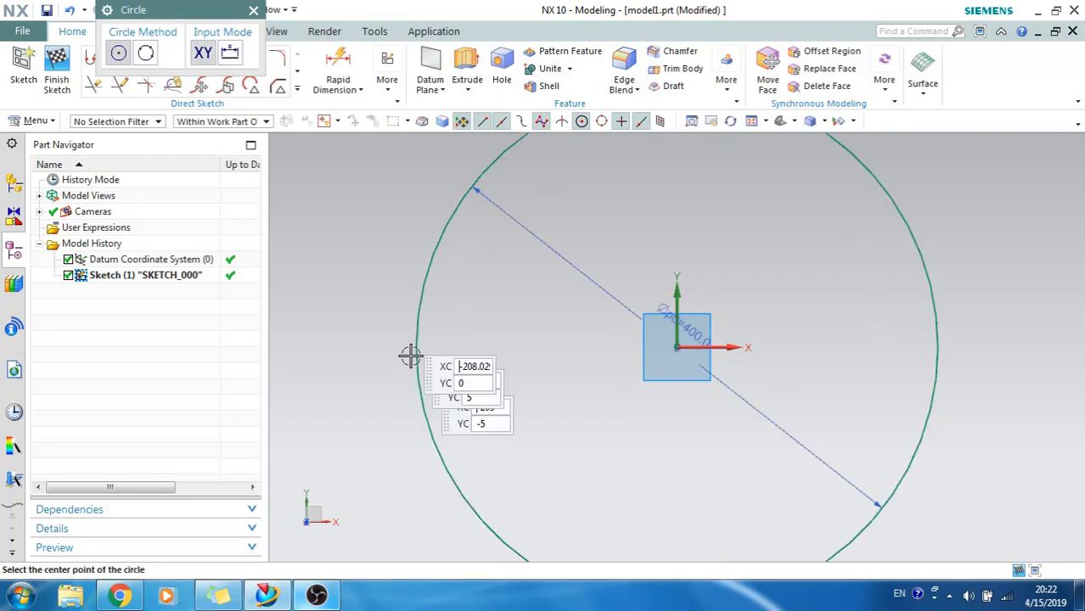
pyautogui.click(57, 68)
# - Extrude the 400 mm circle 20 mm into a solid disk
pyautogui.scroll(3, 423, 282)
pyautogui.scroll(-3, 424, 283)
pyautogui.moveTo(416, 252); pyautogui.dragTo(420, 216, button='middle')
pyautogui.click(204, 68)
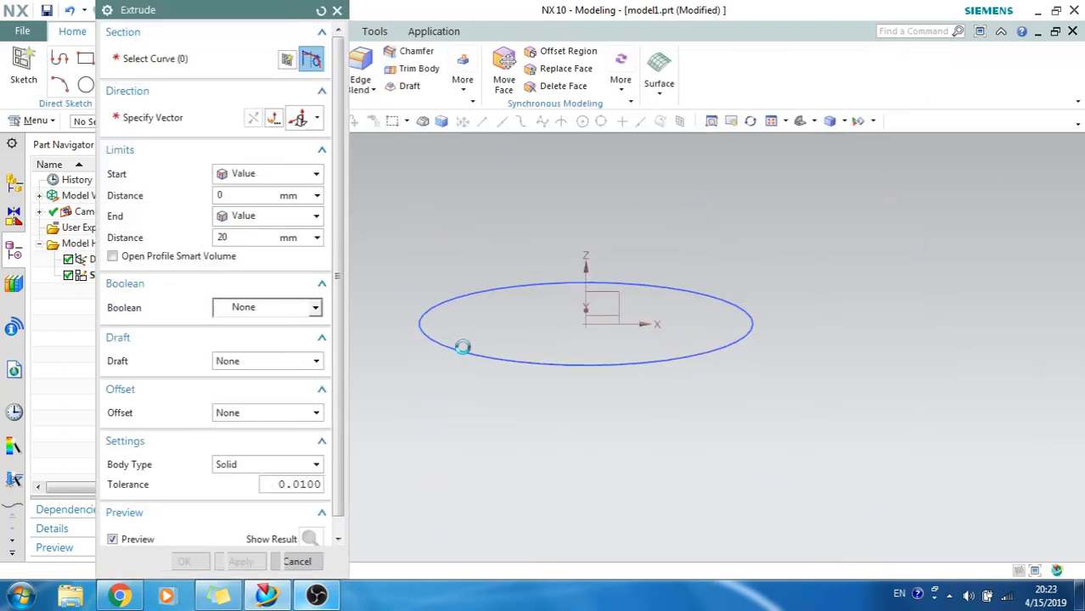
pyautogui.click(460, 352)
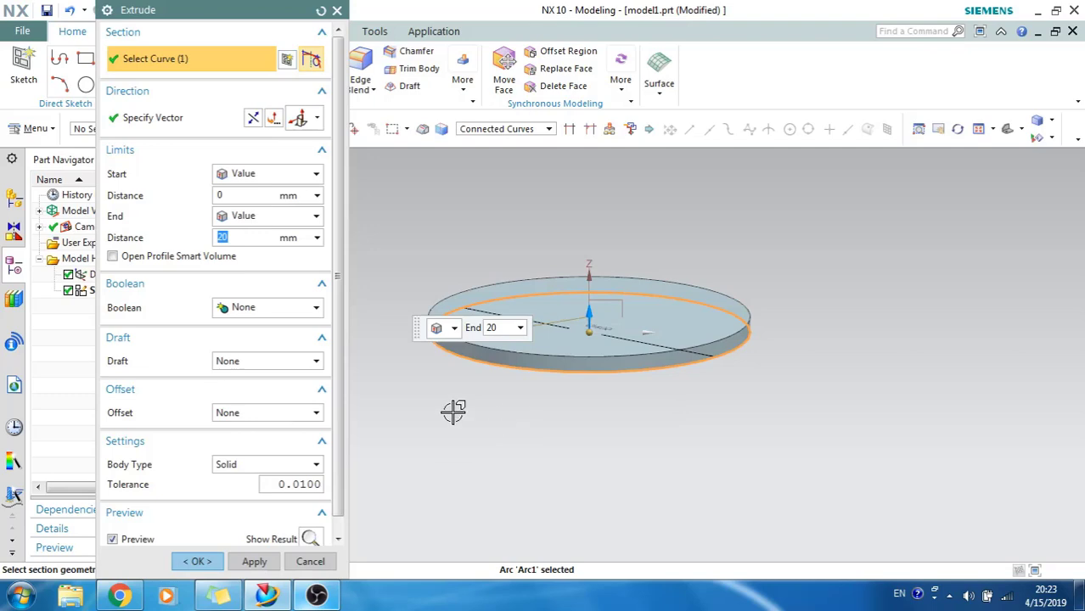
pyautogui.click(196, 561)
pyautogui.moveTo(386, 459); pyautogui.dragTo(395, 398, button='middle')
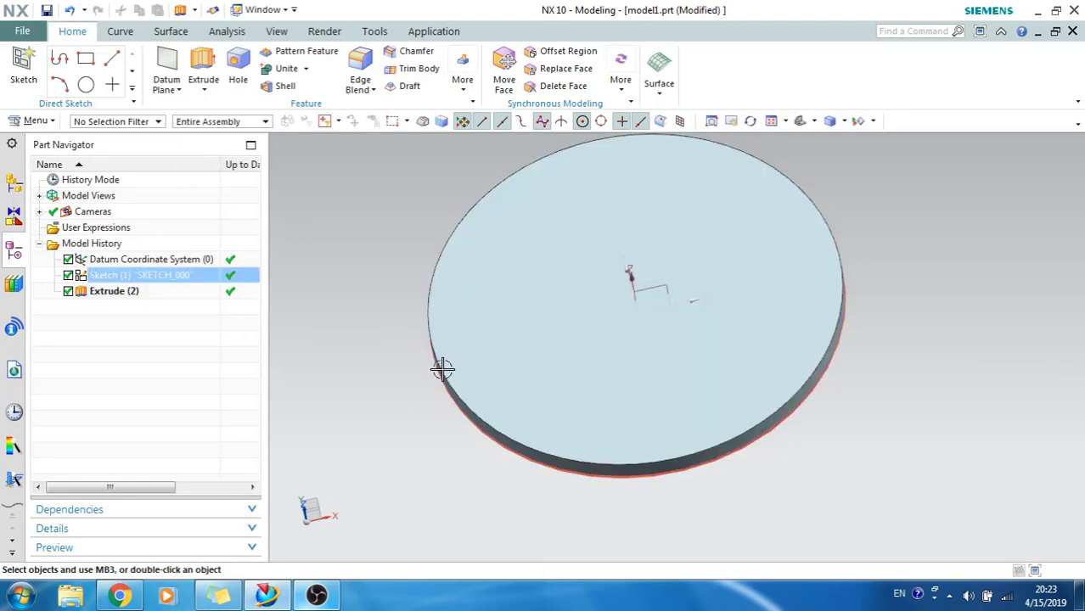
# - Sketch a small circle on the disk's top face, to the right of the centre
pyautogui.click(23, 68)
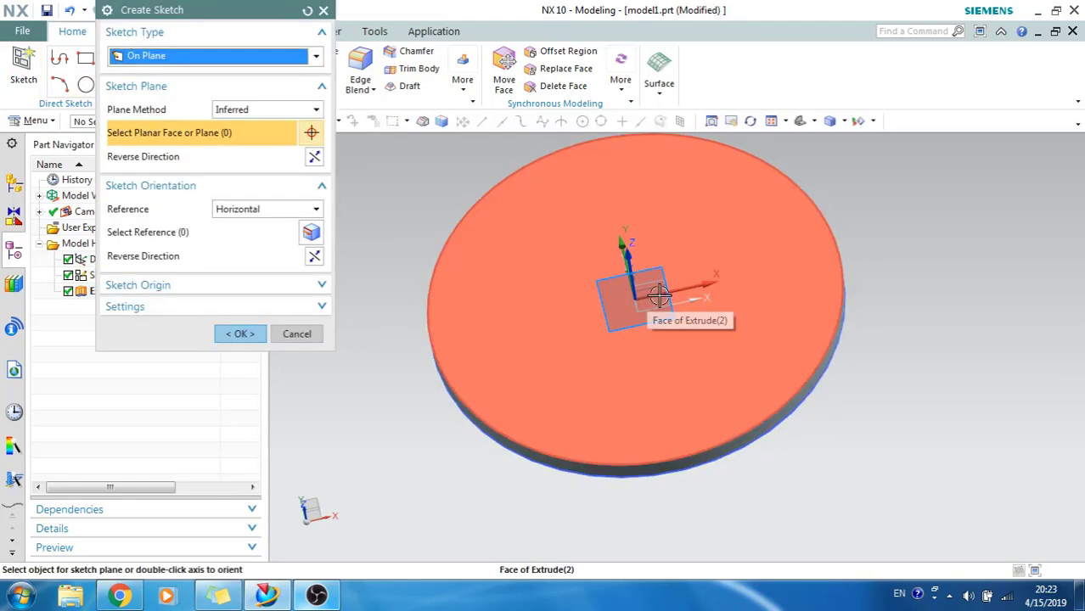
pyautogui.click(674, 252)
pyautogui.middleClick(455, 315)
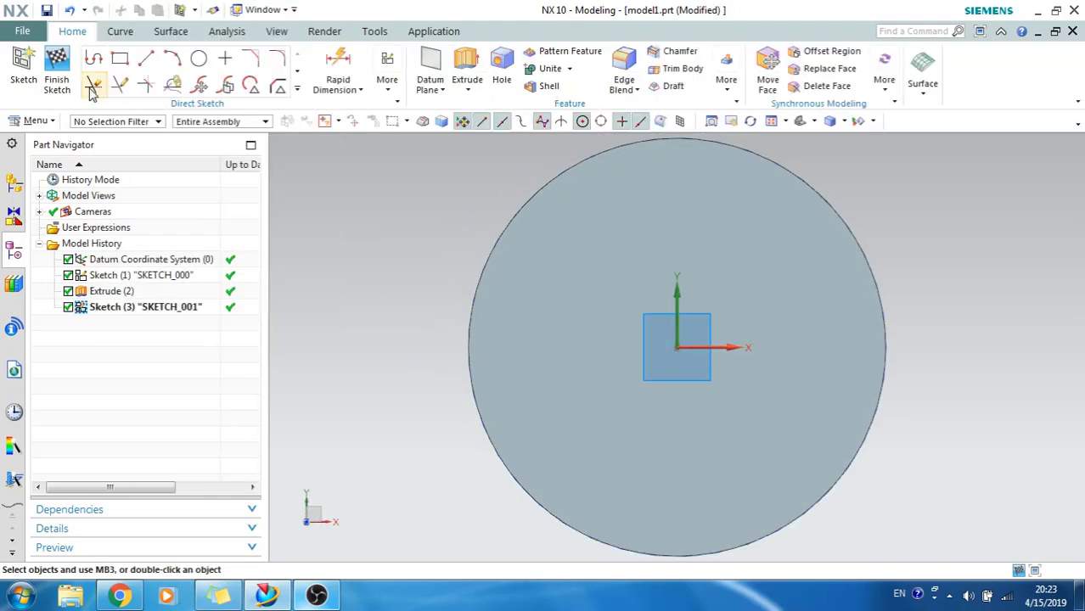
pyautogui.click(200, 60)
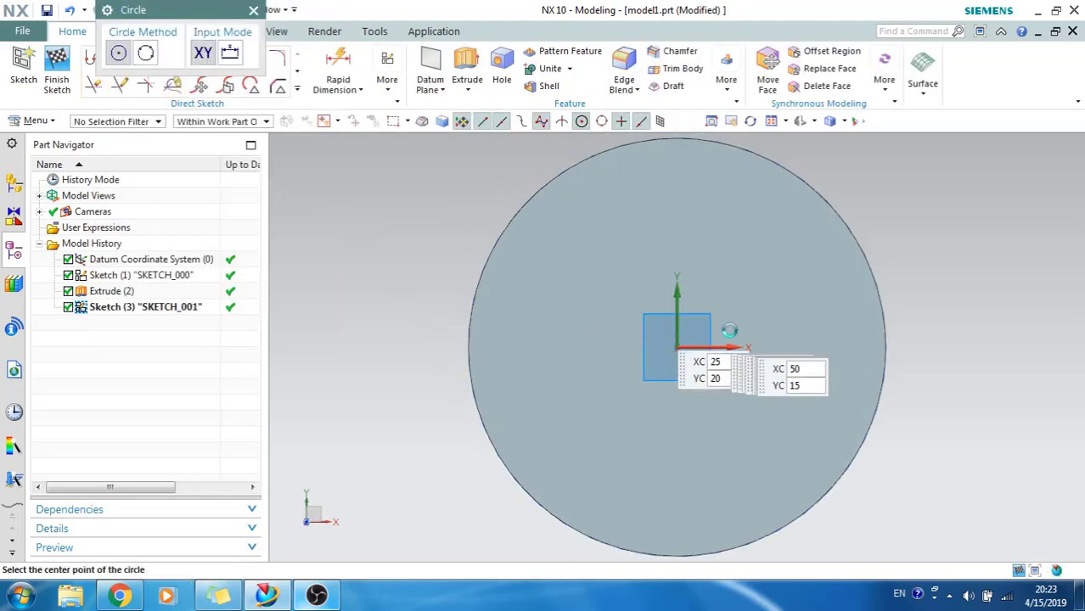
pyautogui.click(818, 337)
pyautogui.click(834, 349)
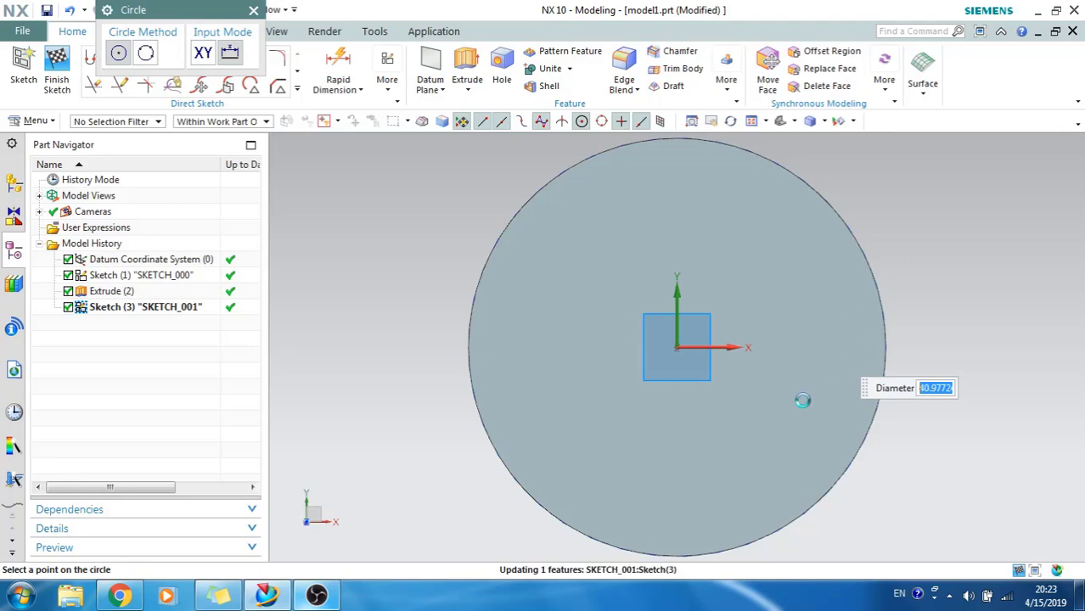
pyautogui.middleClick(801, 400)
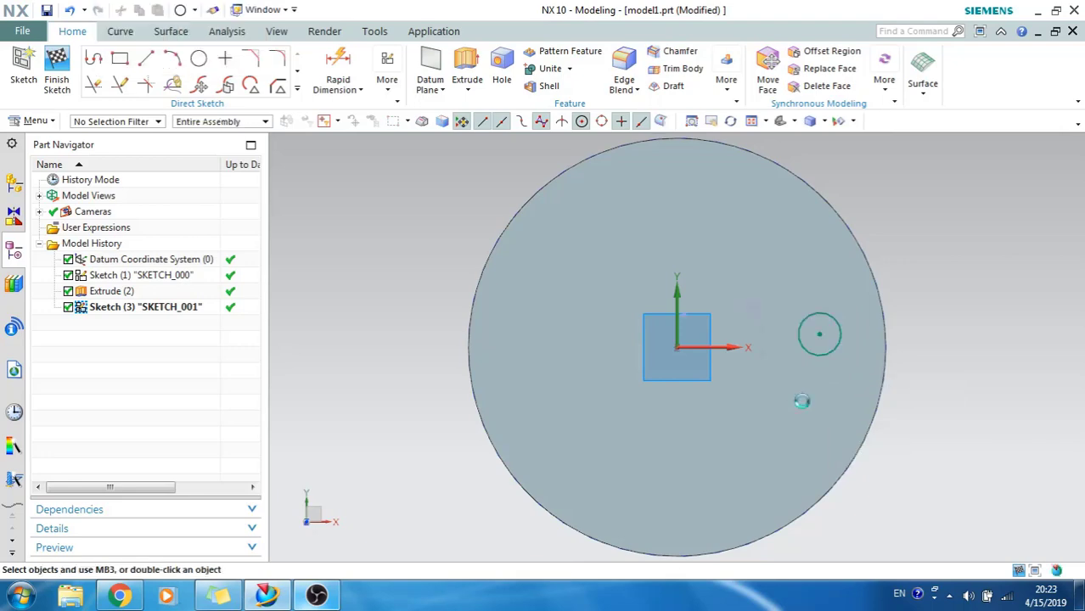
pyautogui.click(73, 71)
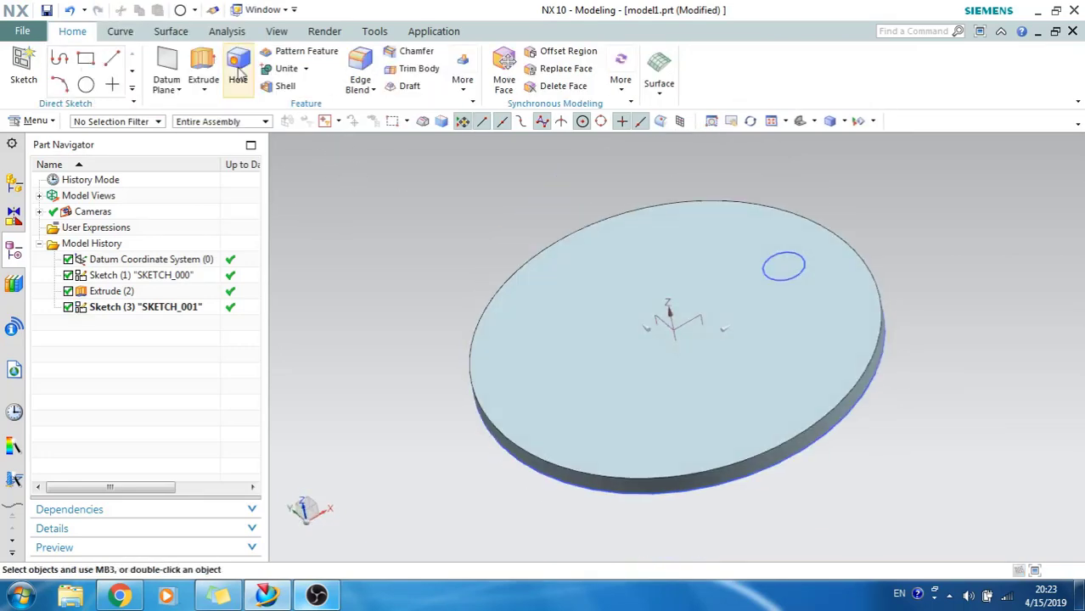
# - Extrude the small circle with Boolean Subtract to cut a hole through the disk
pyautogui.click(204, 66)
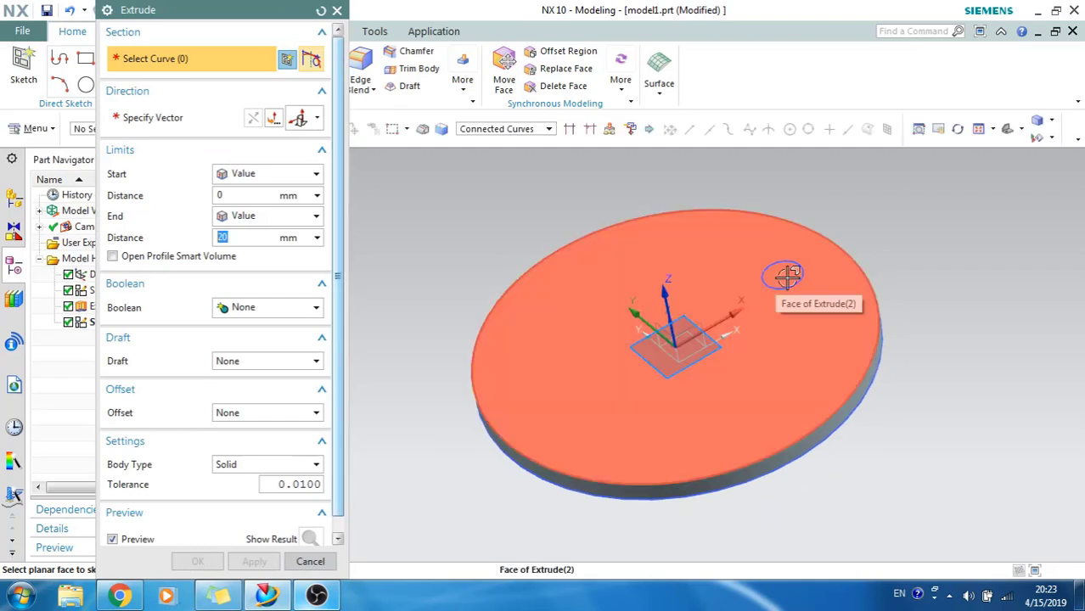
pyautogui.click(781, 273)
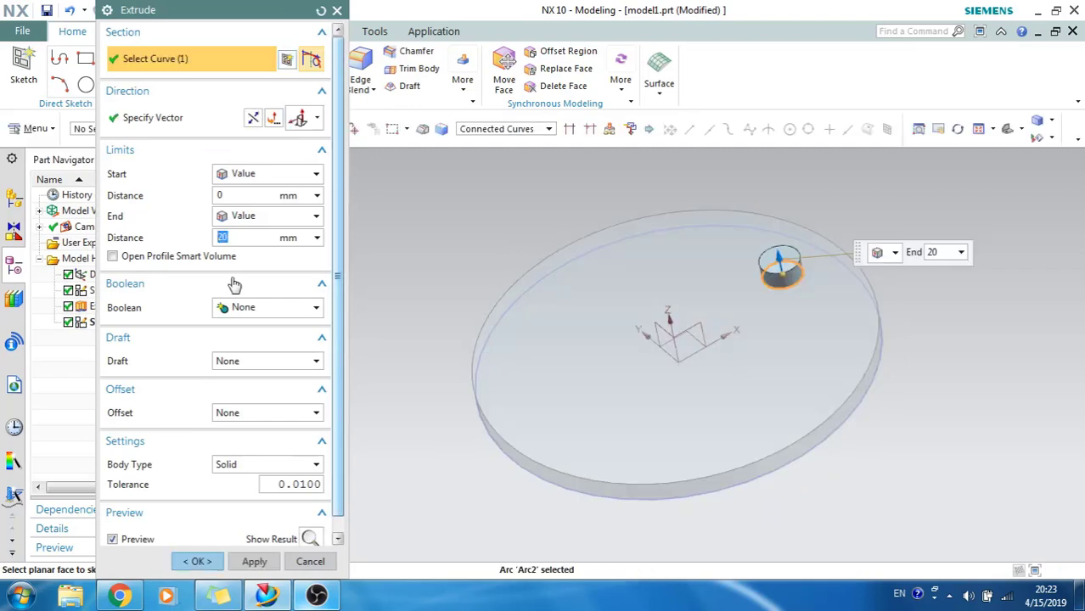
pyautogui.click(275, 314)
pyautogui.click(276, 355)
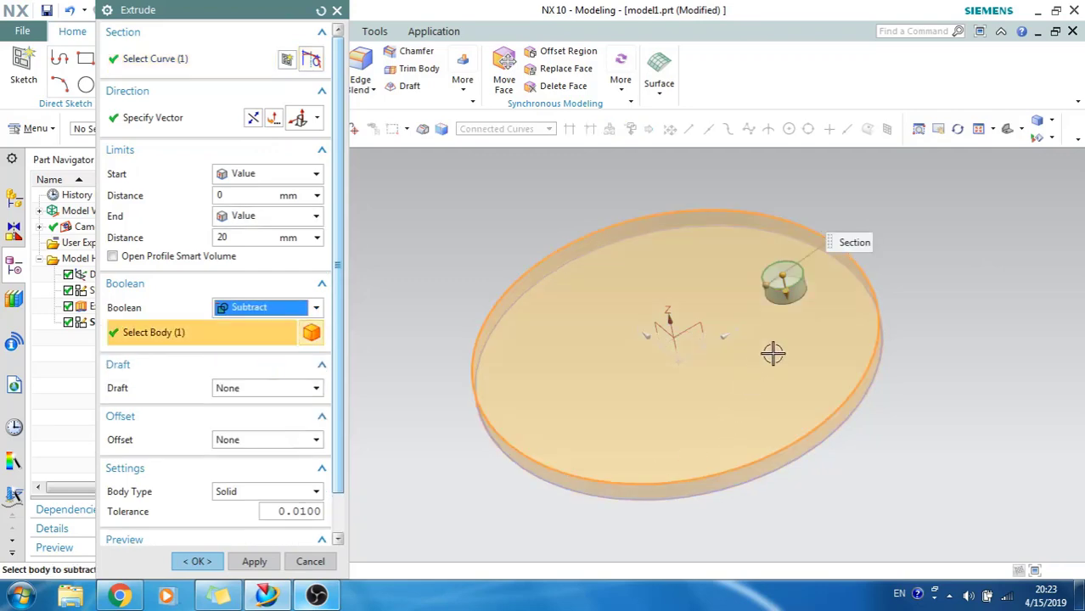
pyautogui.click(192, 561)
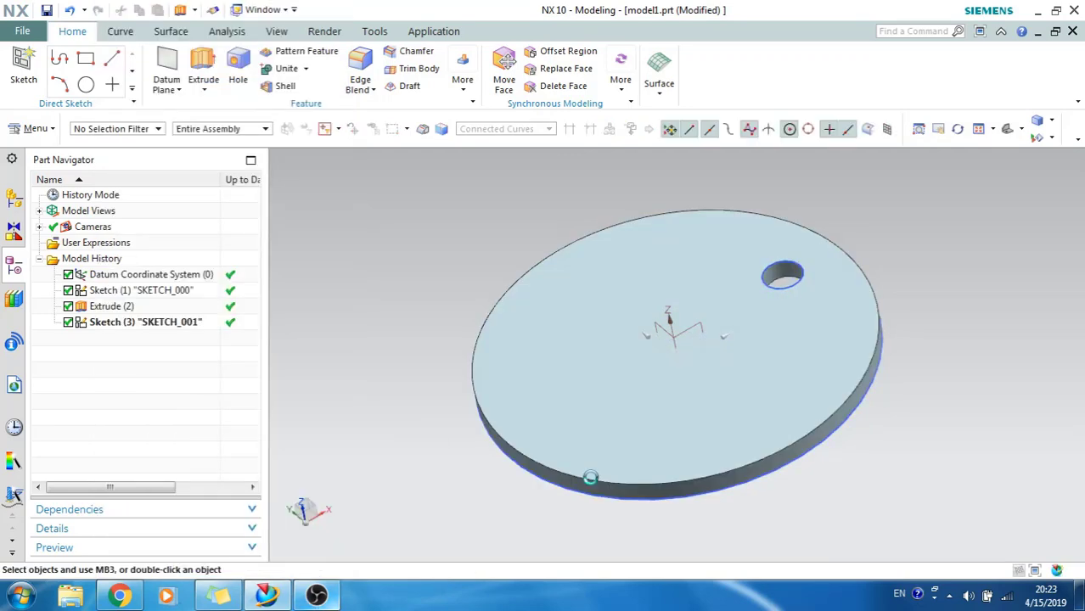
pyautogui.click(132, 331)
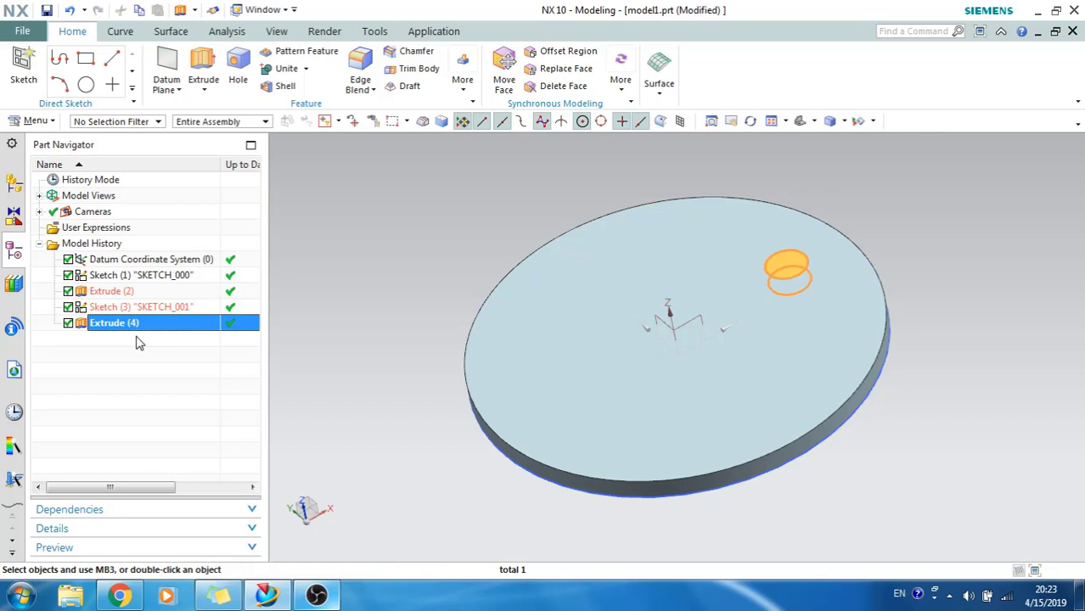
# - View the disk from the top and bring up Pattern Feature from the recent commands
pyautogui.click(140, 342)
pyautogui.click(136, 327)
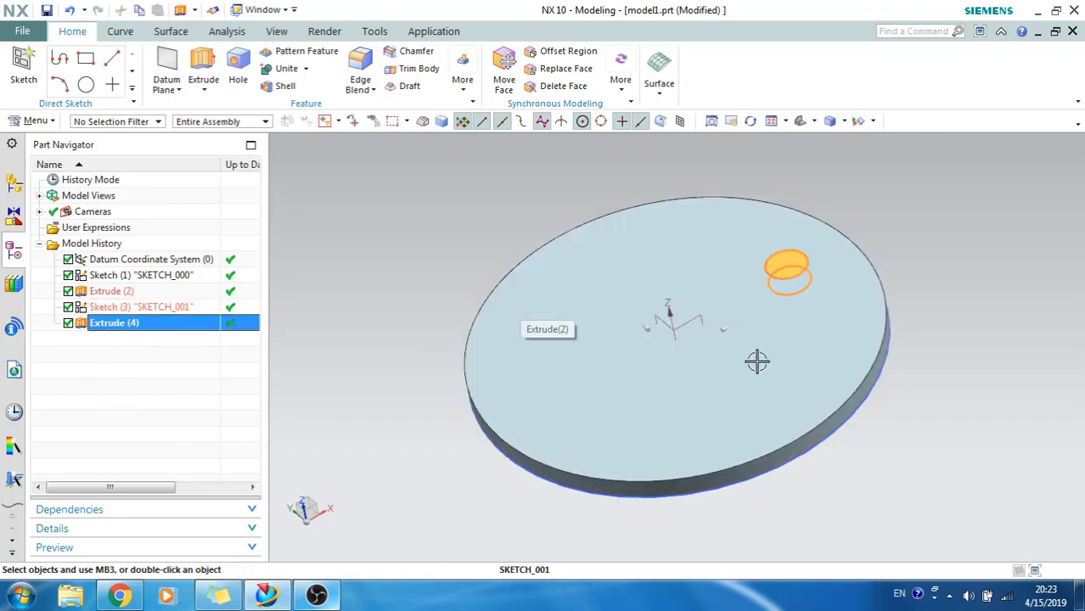
pyautogui.moveTo(763, 345); pyautogui.dragTo(721, 467, button='middle')
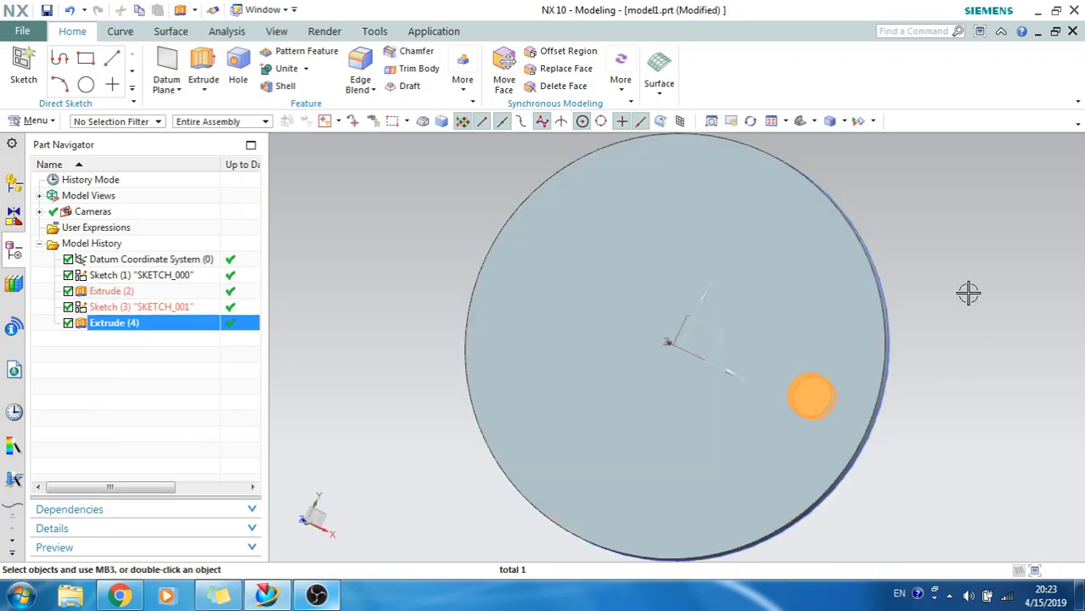
pyautogui.press('Escape')
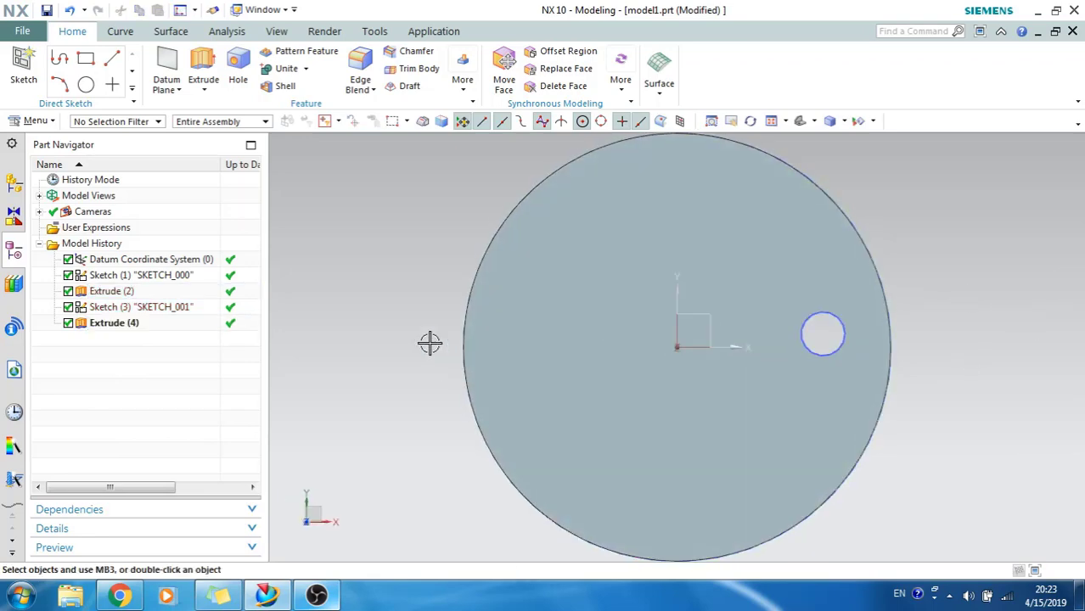
pyautogui.click(194, 12)
pyautogui.click(208, 119)
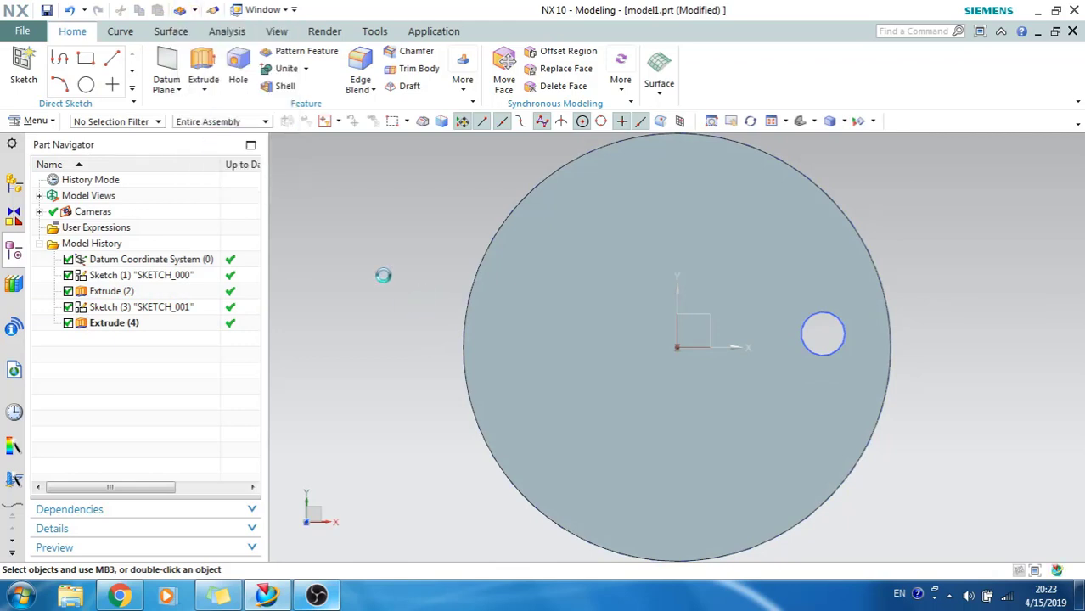
pyautogui.moveTo(246, 18); pyautogui.dragTo(334, 18)
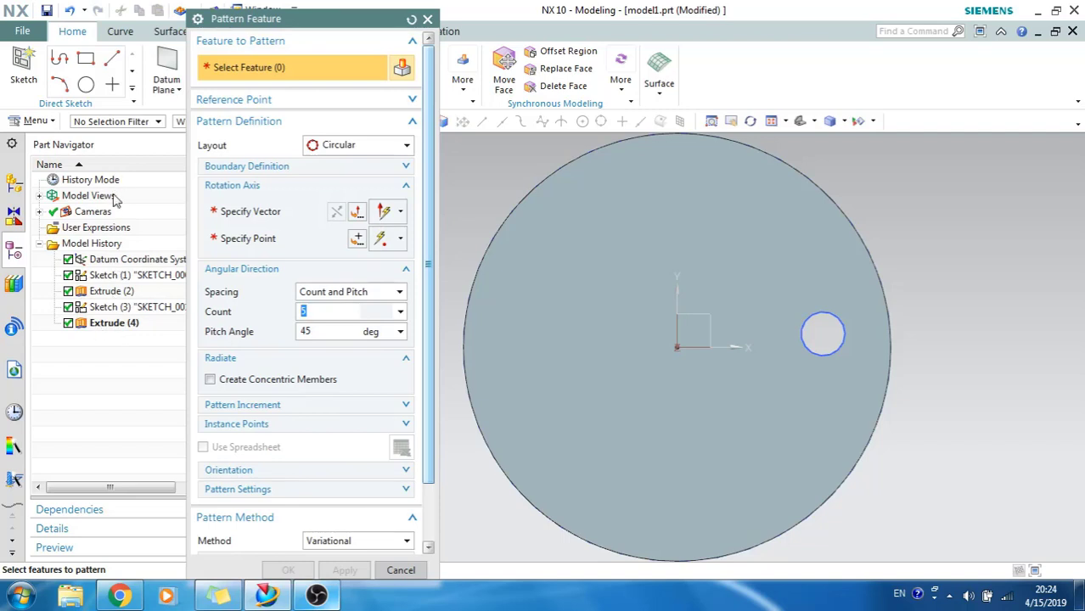
# - Pattern the hole feature about the Z axis, with the rotation centre at the origin
pyautogui.click(119, 324)
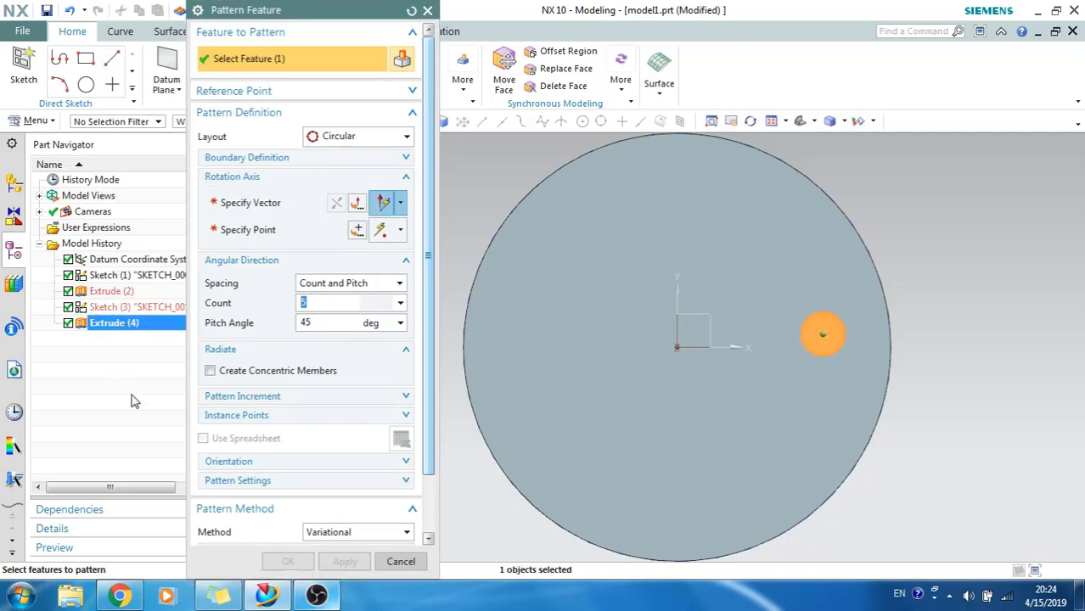
pyautogui.click(272, 212)
pyautogui.moveTo(552, 315); pyautogui.dragTo(558, 248, button='middle')
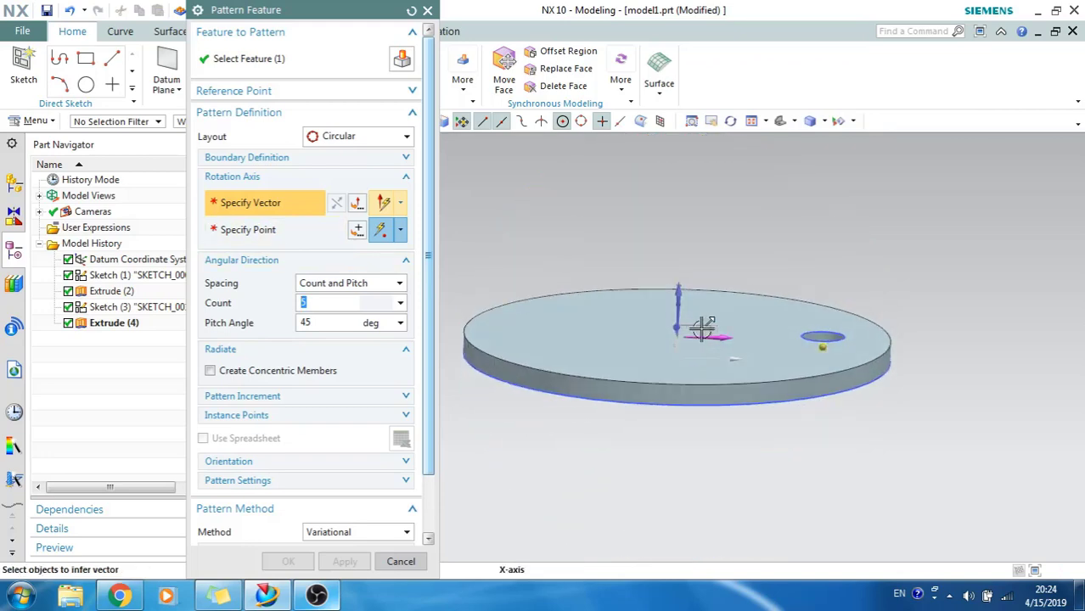
pyautogui.moveTo(613, 312); pyautogui.dragTo(613, 361, button='middle')
pyautogui.moveTo(659, 322)
pyautogui.mouseDown(button='middle')
pyautogui.moveTo(659, 295)
pyautogui.moveTo(664, 306)
pyautogui.mouseUp(button='middle')
pyautogui.scroll(3, 722, 355)
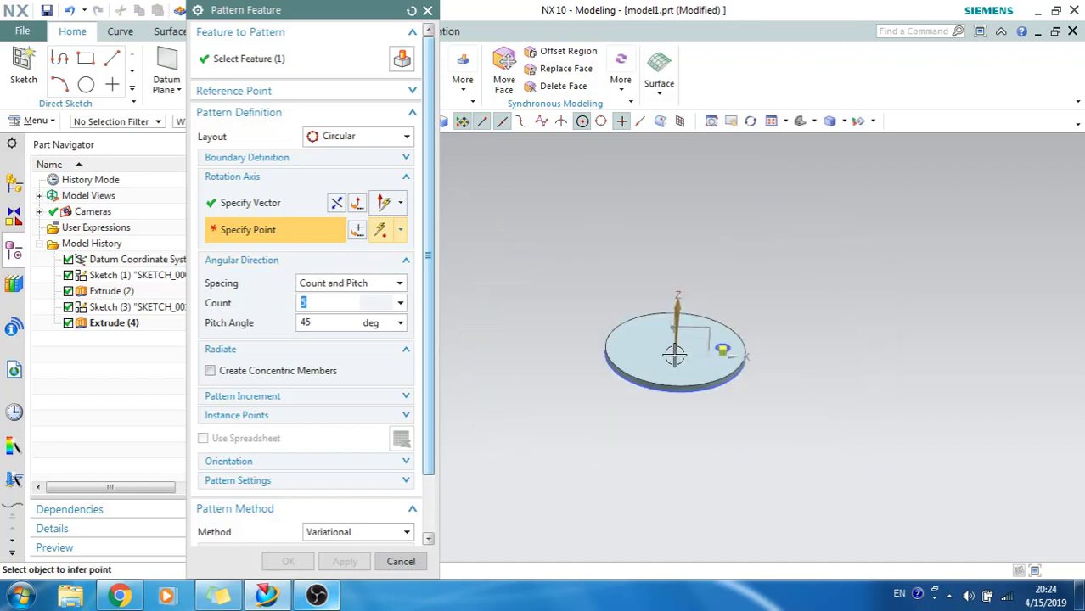
pyautogui.scroll(-10, 677, 356)
pyautogui.scroll(3, 687, 363)
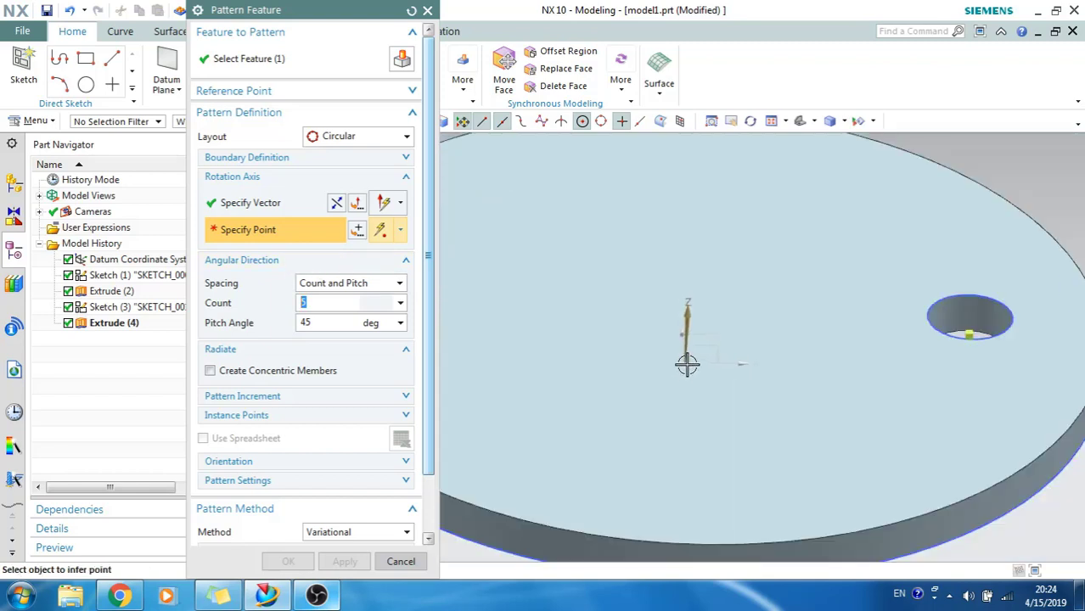
pyautogui.click(355, 230)
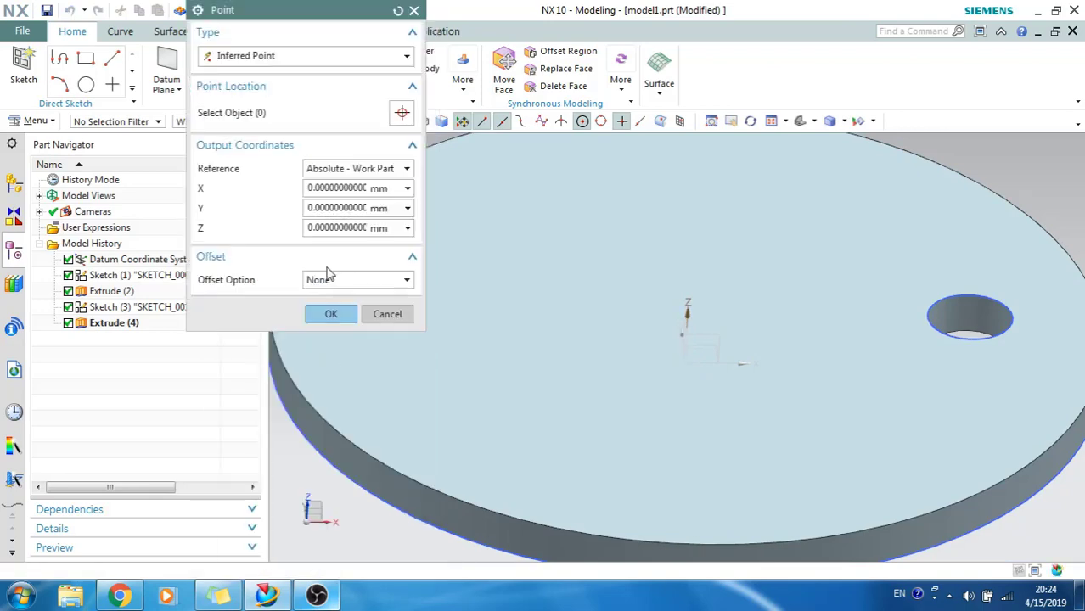
pyautogui.click(325, 311)
pyautogui.scroll(-2, 648, 339)
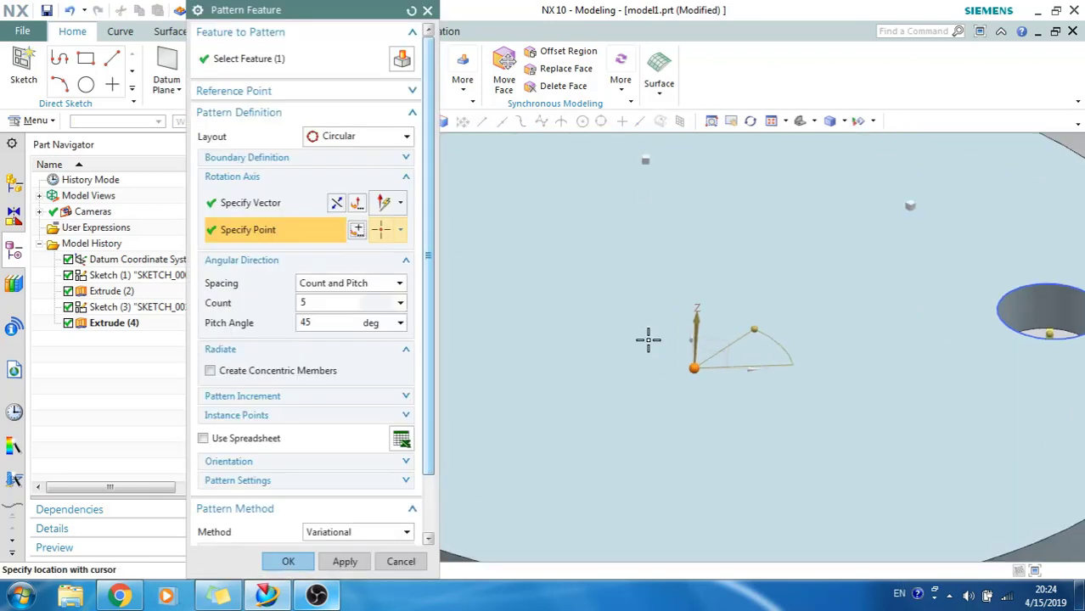
pyautogui.scroll(4, 648, 339)
# - Space the pattern by Count and Span, 5 holes over 360°, and create it
pyautogui.click(339, 284)
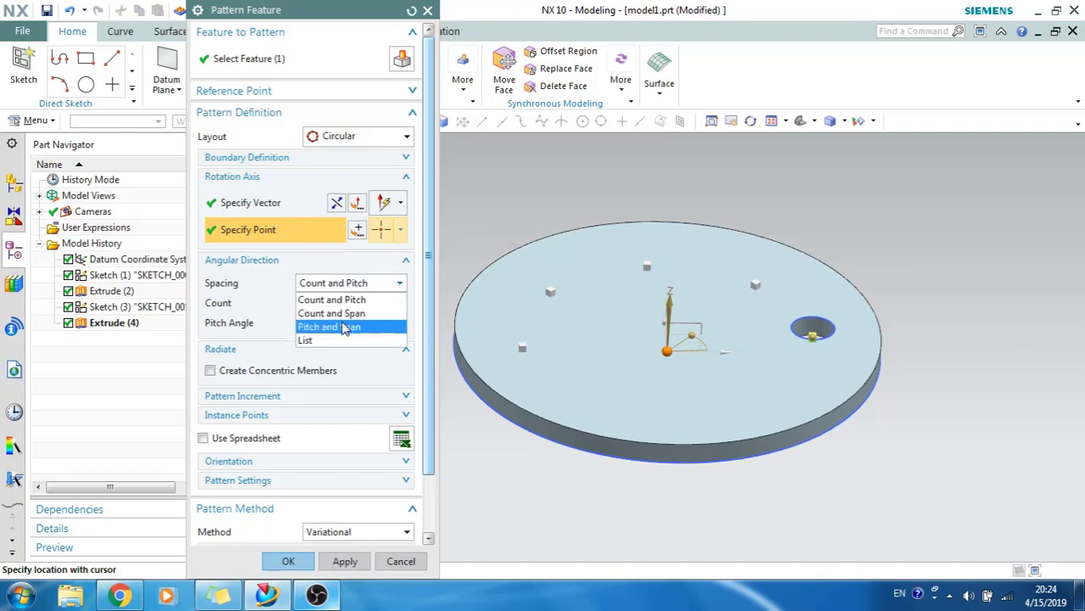
pyautogui.click(343, 314)
pyautogui.press('Tab')
pyautogui.press('Tab')
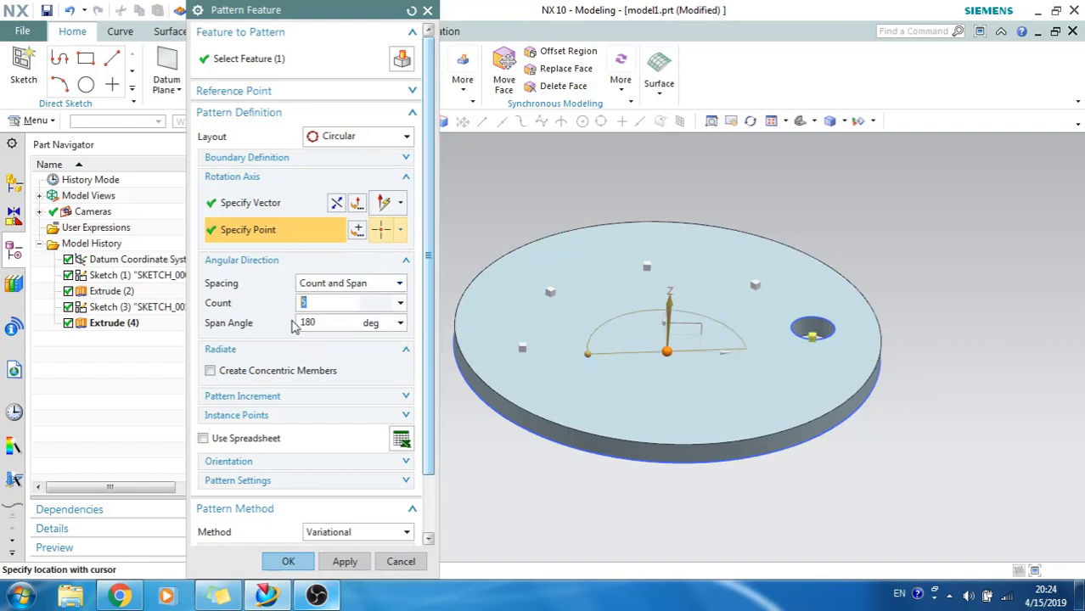
pyautogui.write('360')
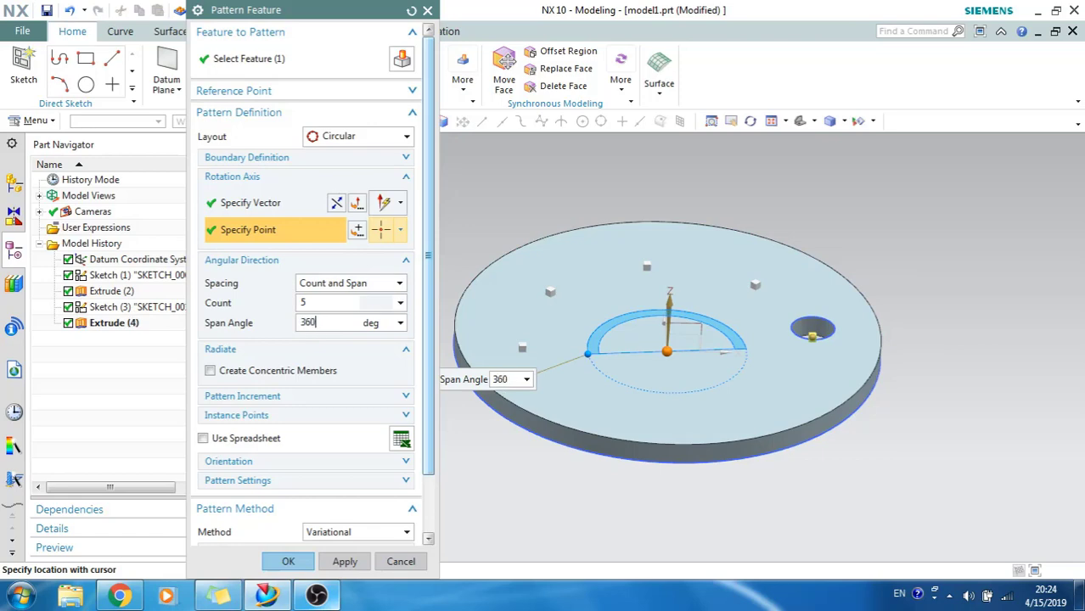
pyautogui.press('Return')
pyautogui.click(287, 562)
pyautogui.moveTo(537, 376); pyautogui.dragTo(557, 436, button='middle')
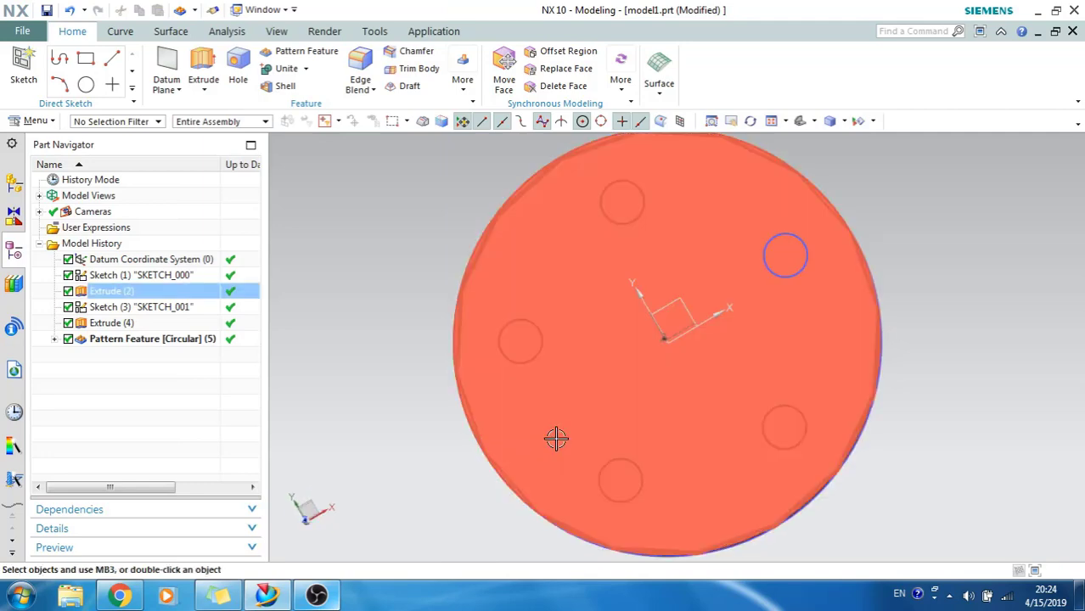